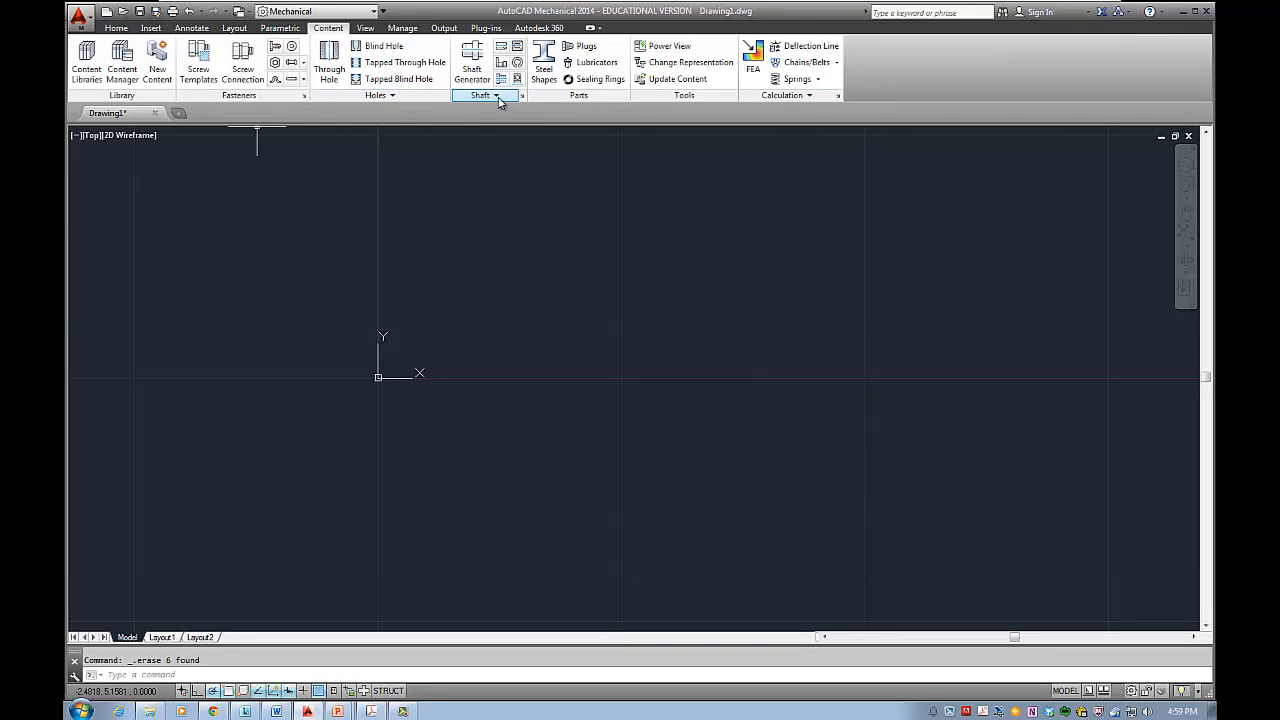
# Step: Start a shaft at 0,0 with a horizontal centerline and add an ANSI gear with diametral pitch 5, 20 teeth and 2-inch length
pyautogui.click(477, 62)
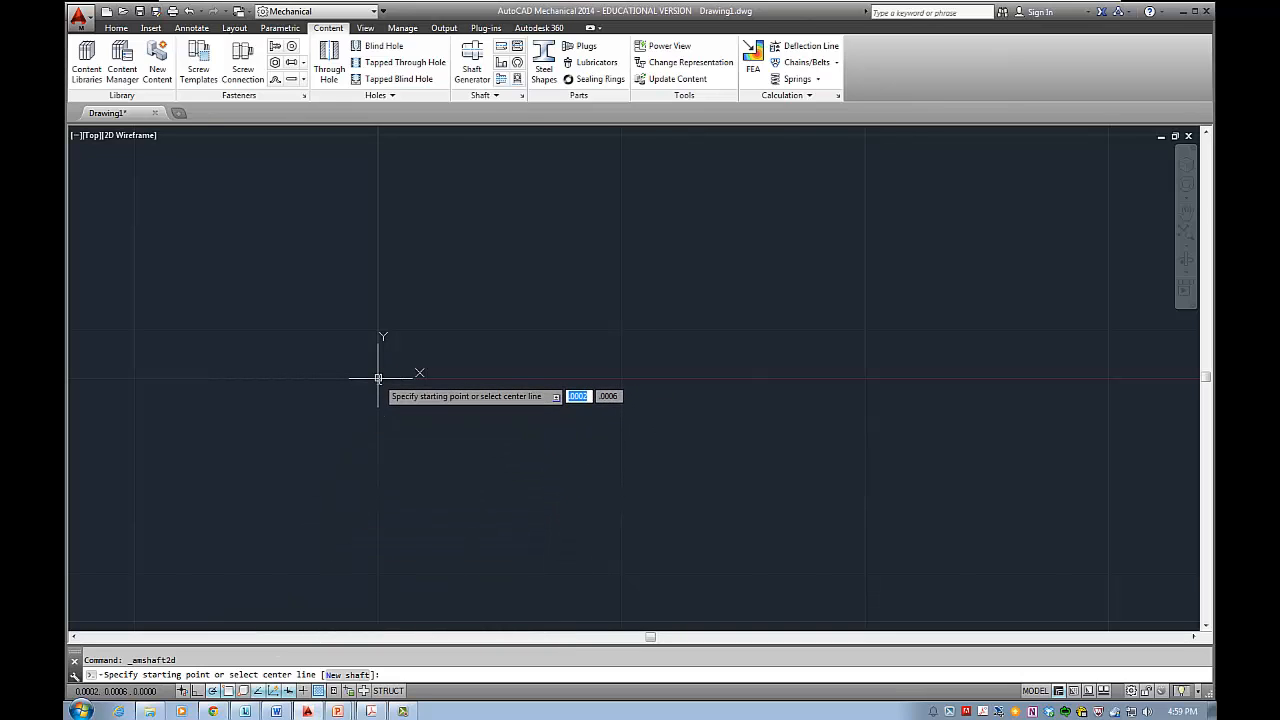
pyautogui.write('0,0')
pyautogui.press('Return')
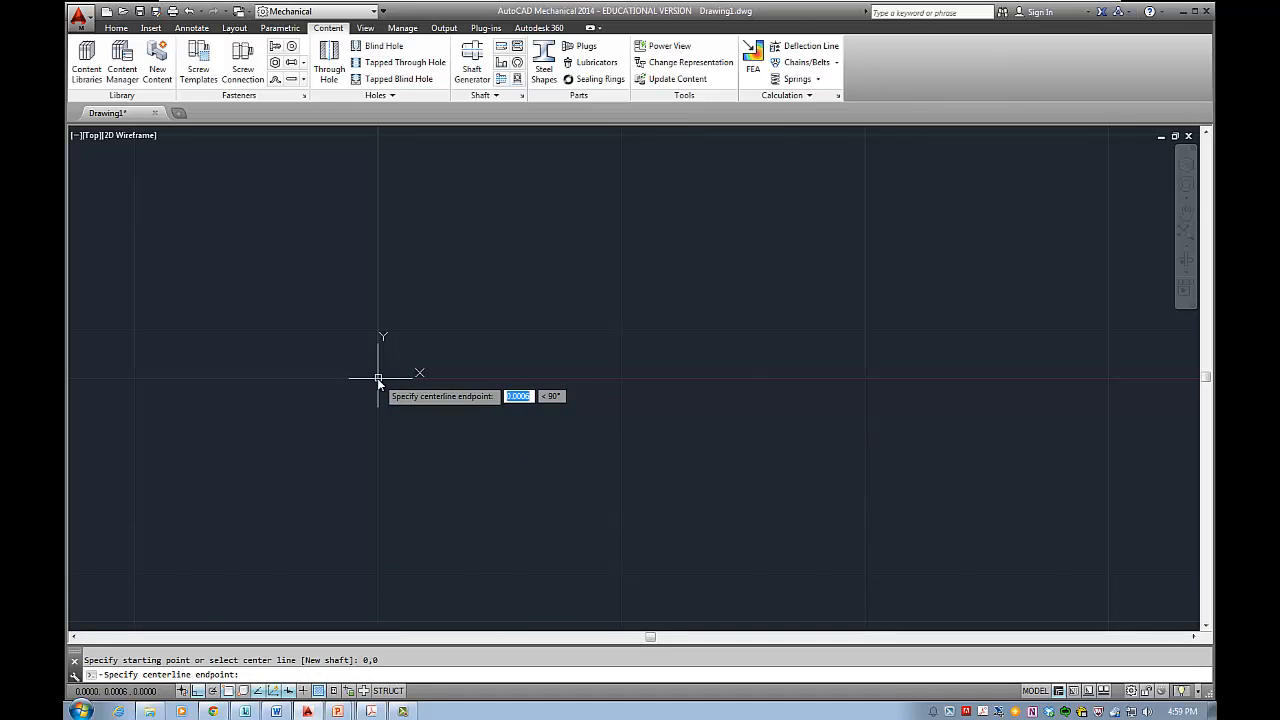
pyautogui.click(473, 385)
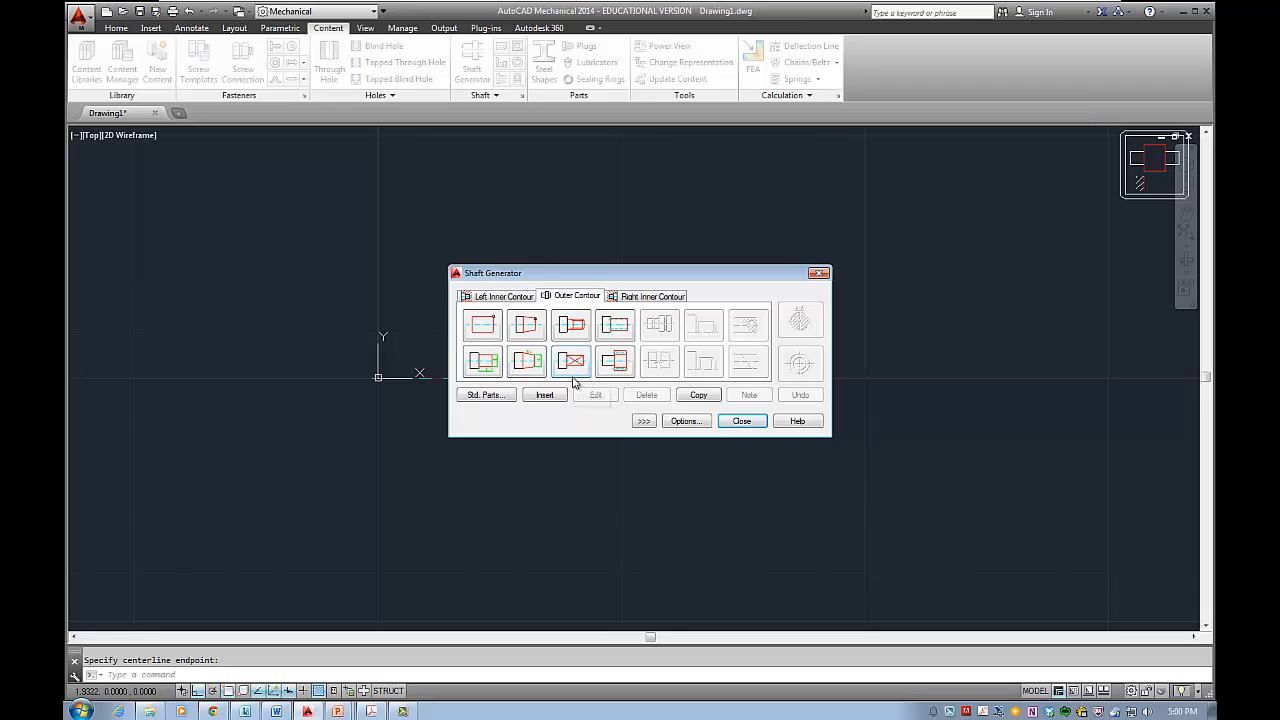
pyautogui.click(614, 367)
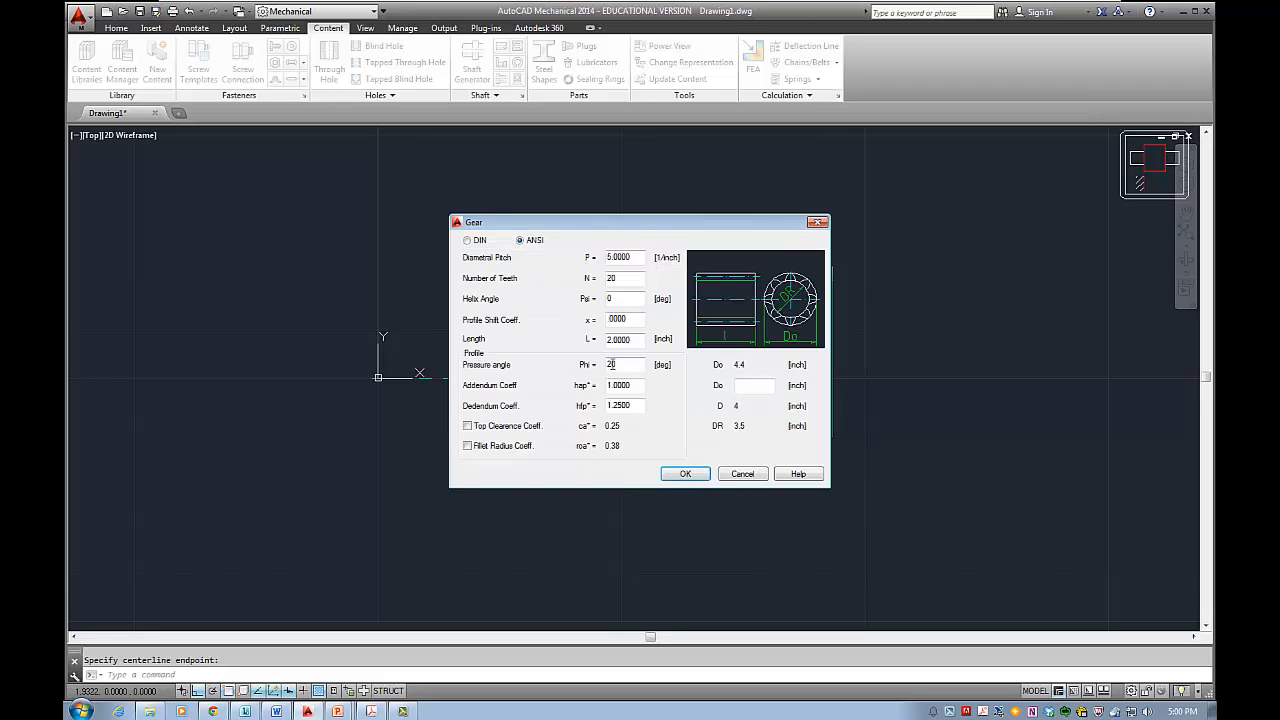
pyautogui.click(690, 474)
# Step: Browse the standard shaft parts to the parallel keys
pyautogui.click(492, 398)
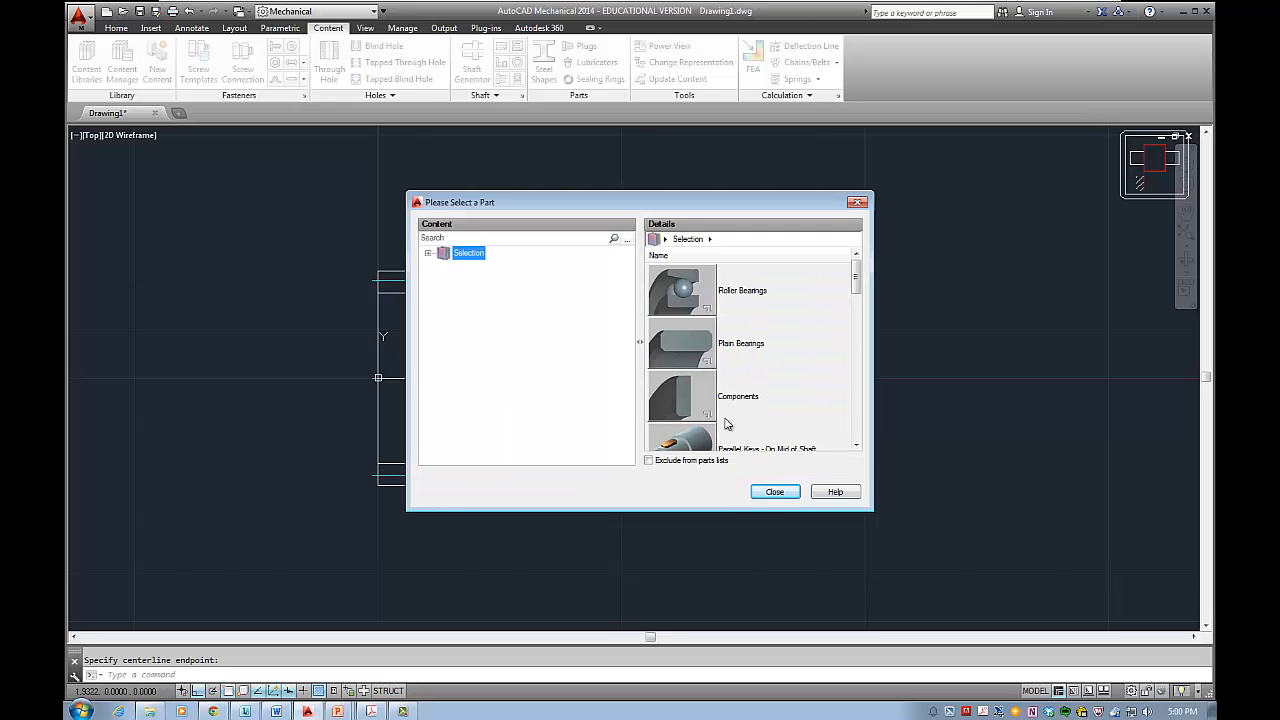
pyautogui.scroll(-1, 855, 285)
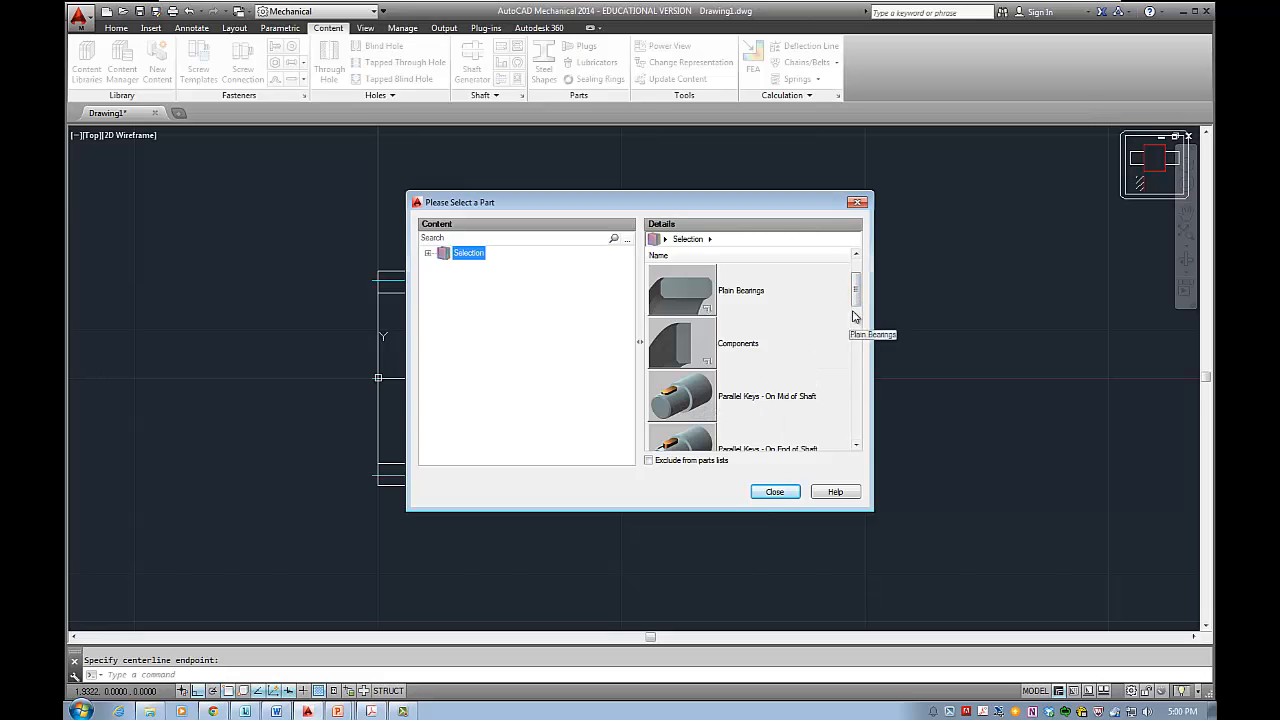
pyautogui.scroll(-2, 856, 324)
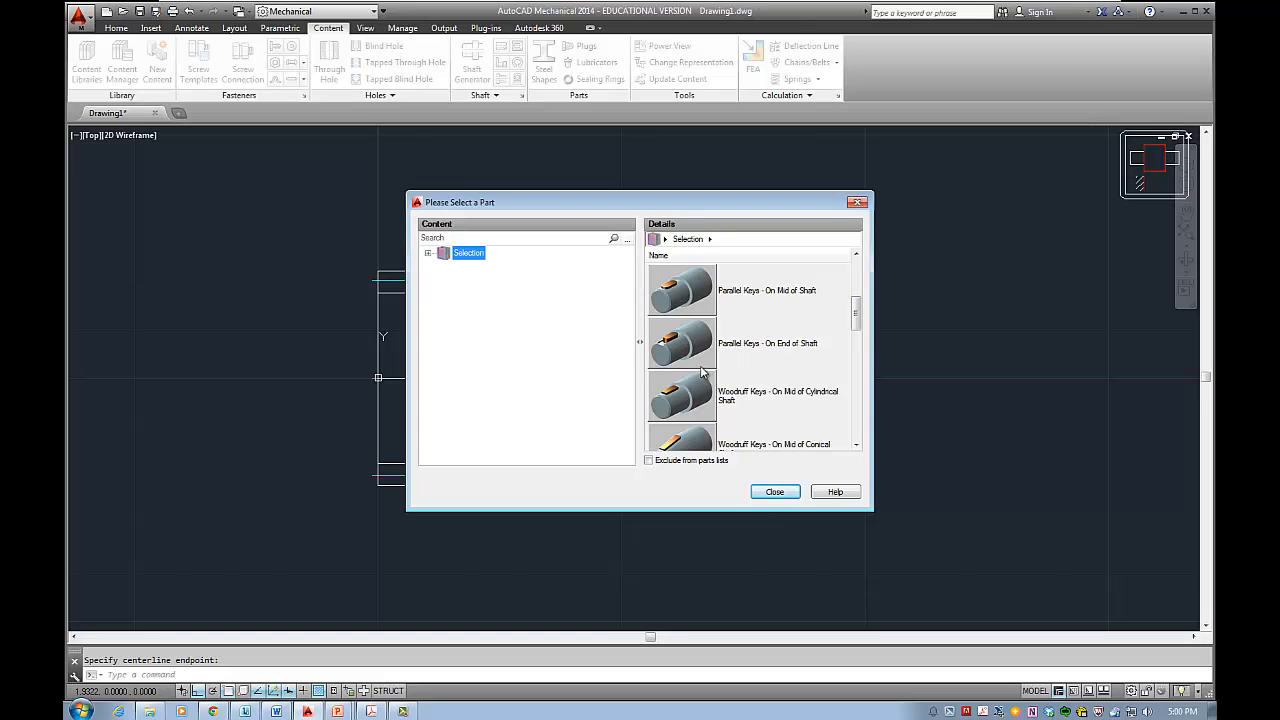
# Step: Switch to the Fasteners – Keys and Pins presentation in PowerPoint and review the slide on inserting a front-view parallel key
pyautogui.click(371, 711)
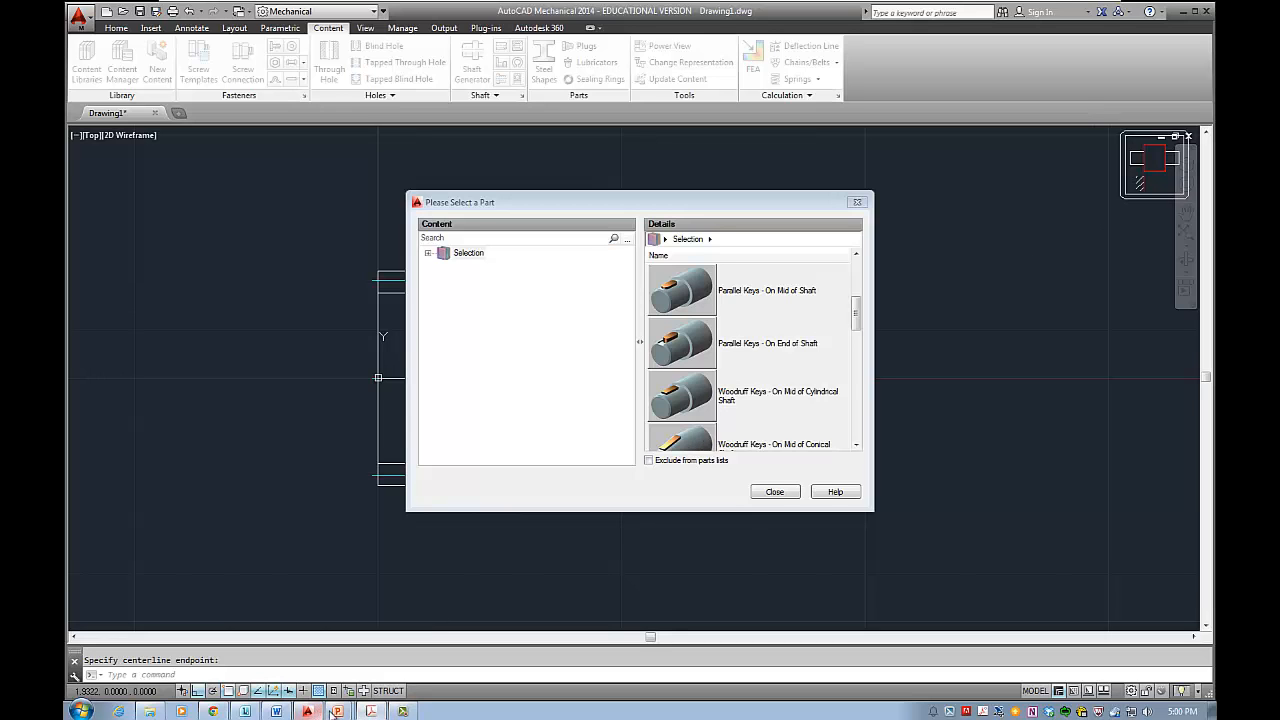
pyautogui.moveTo(338, 712)
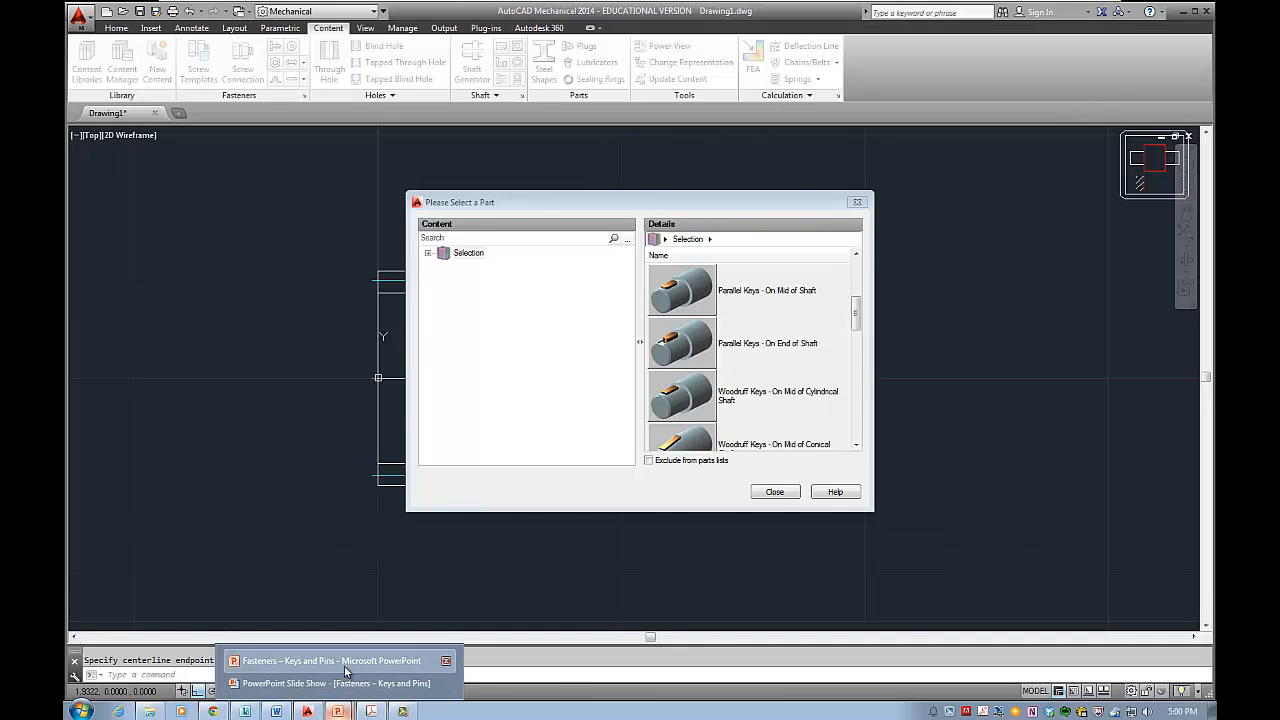
pyautogui.click(345, 662)
pyautogui.scroll(-5, 345, 485)
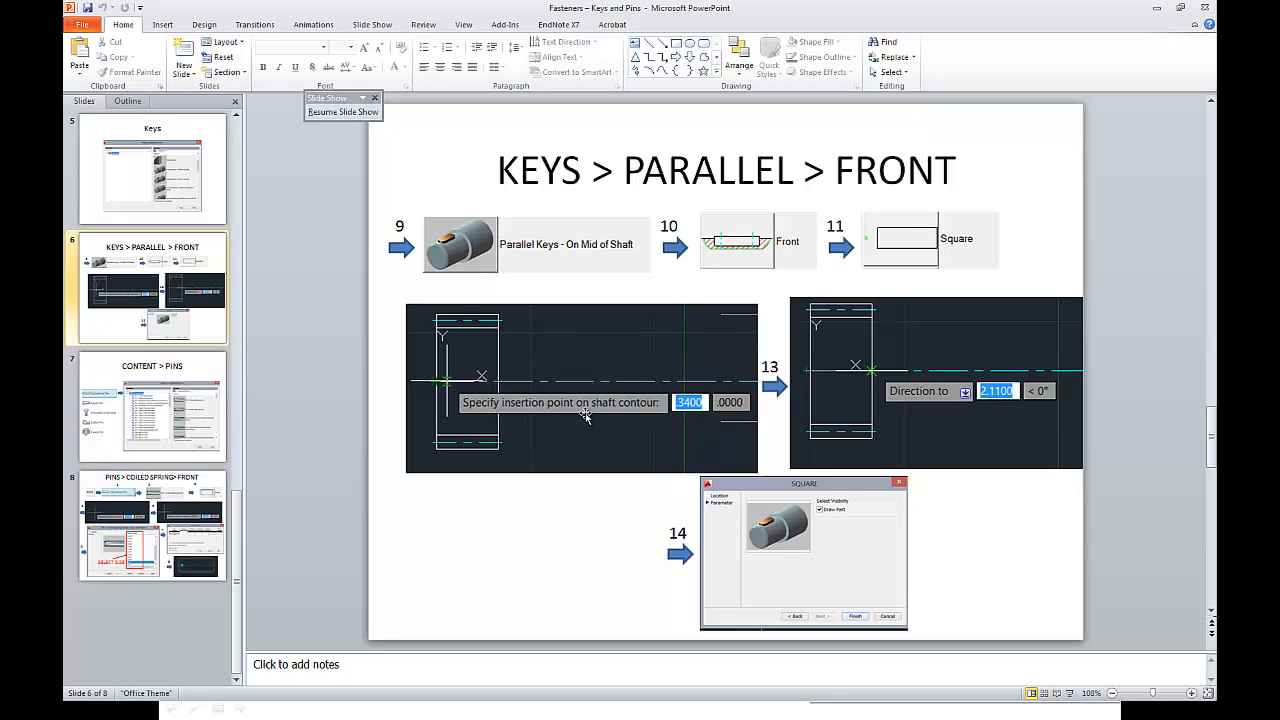
pyautogui.scroll(-1, 555, 414)
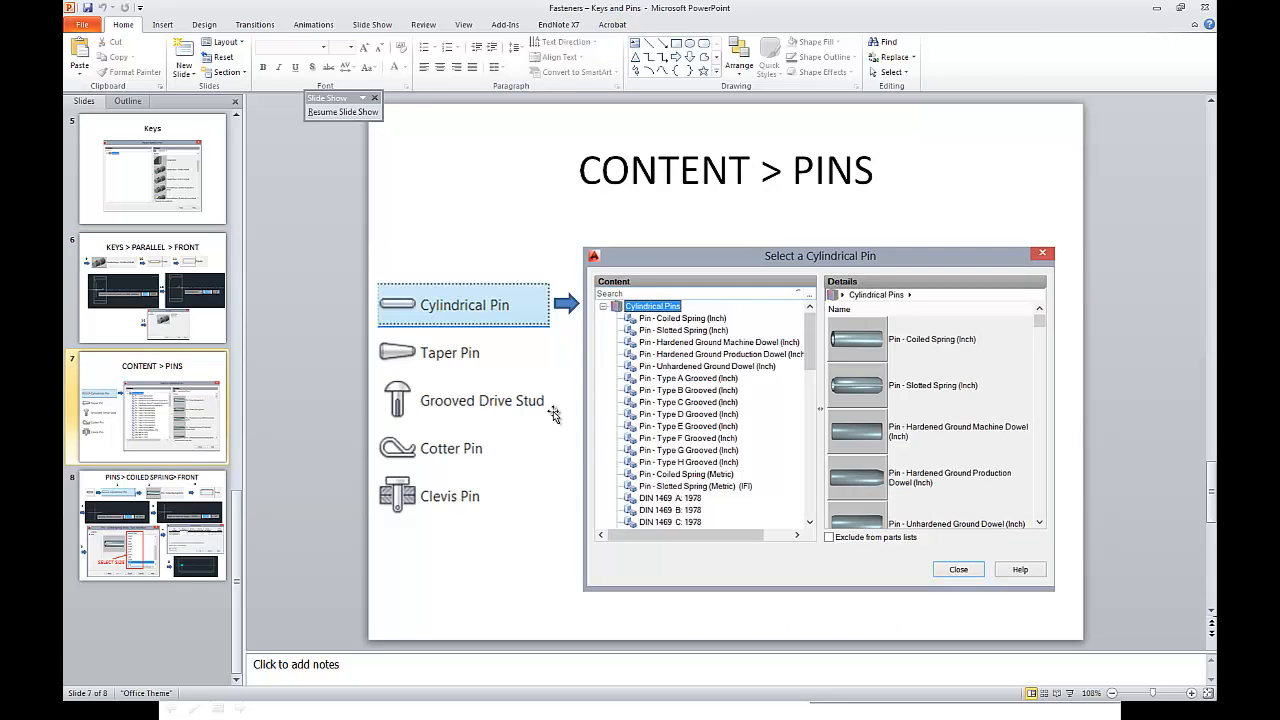
pyautogui.scroll(1, 555, 414)
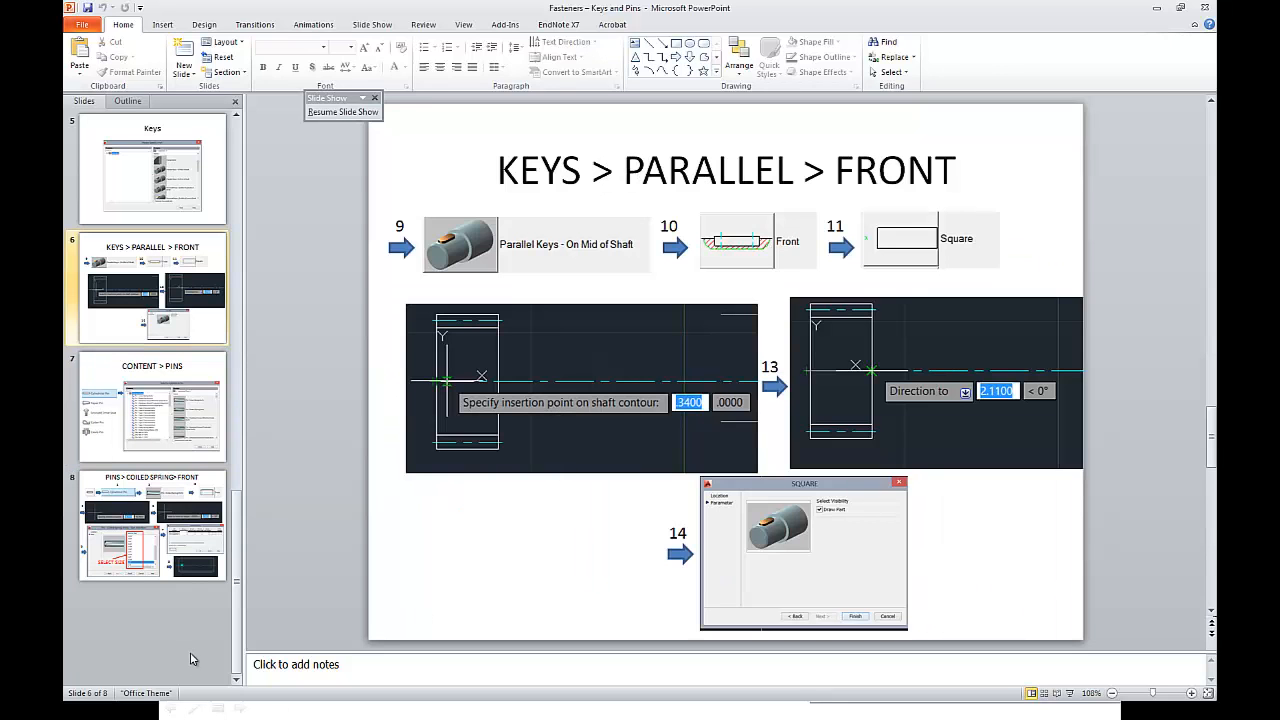
pyautogui.press('super')
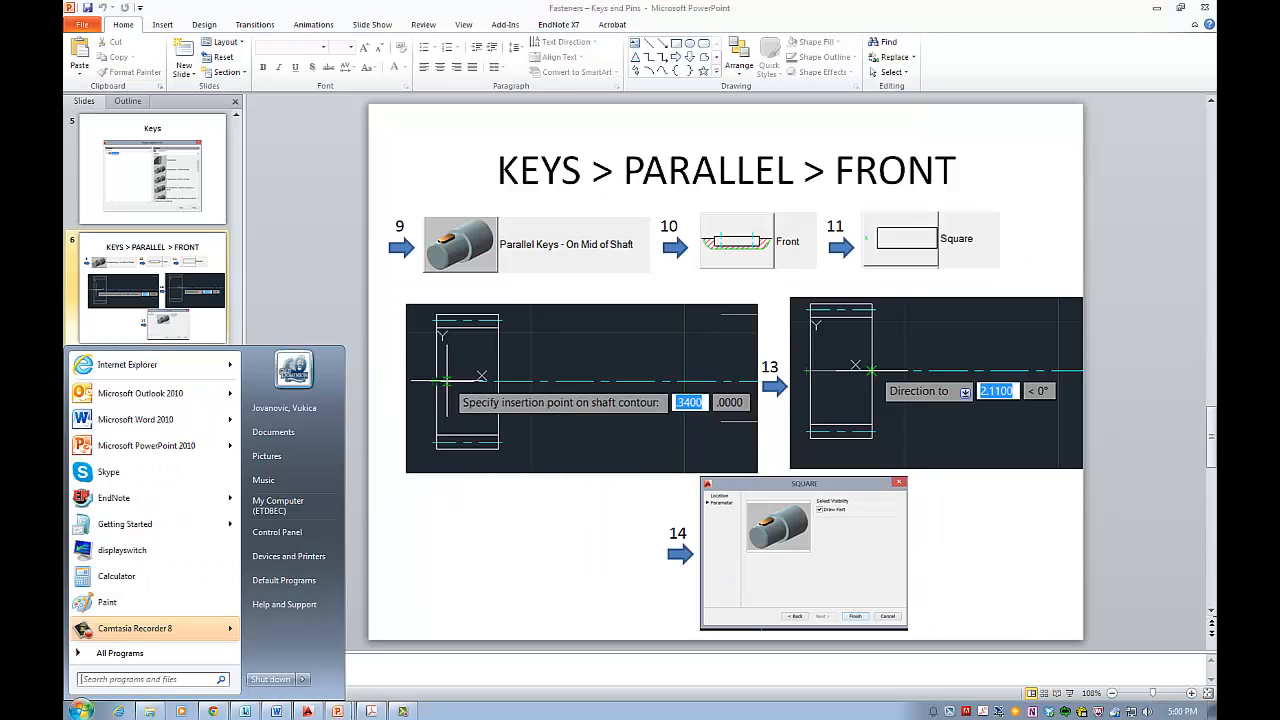
# Step: Switch back to AutoCAD Mechanical and try to insert a front-view square parallel key, mid-shaft type, from the centerline's start, directed right
pyautogui.click(312, 711)
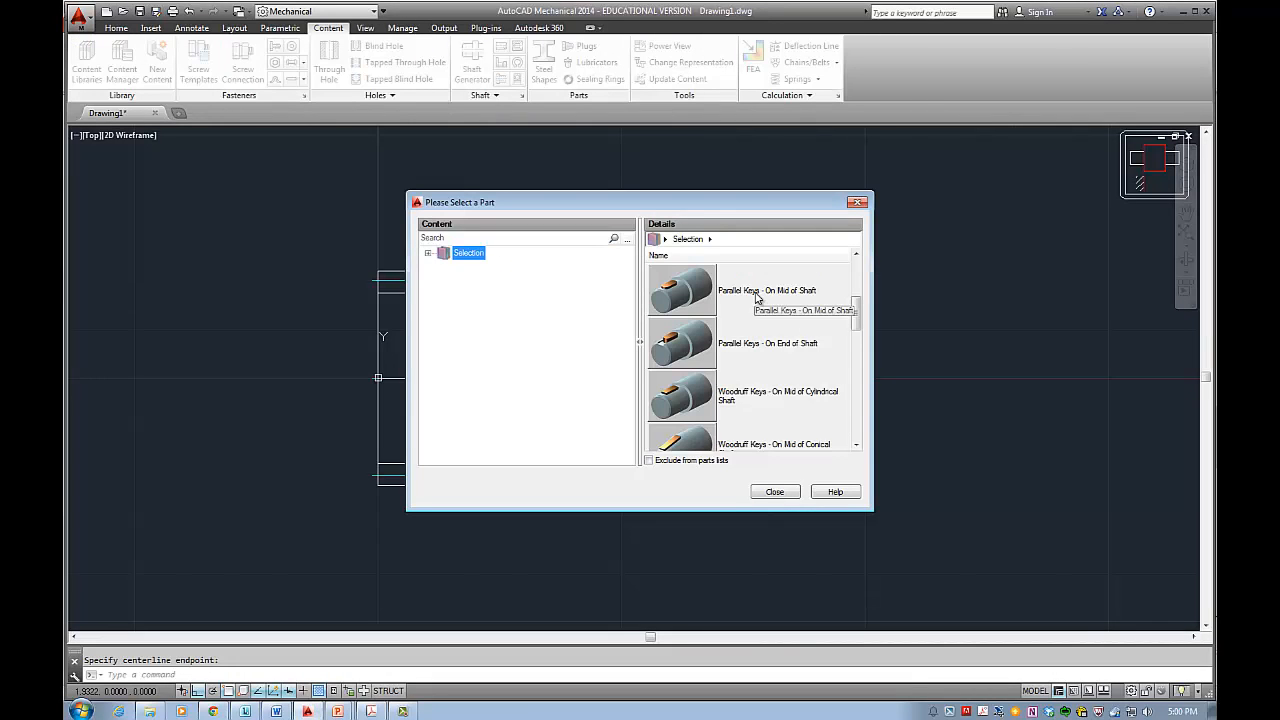
pyautogui.doubleClick(694, 292)
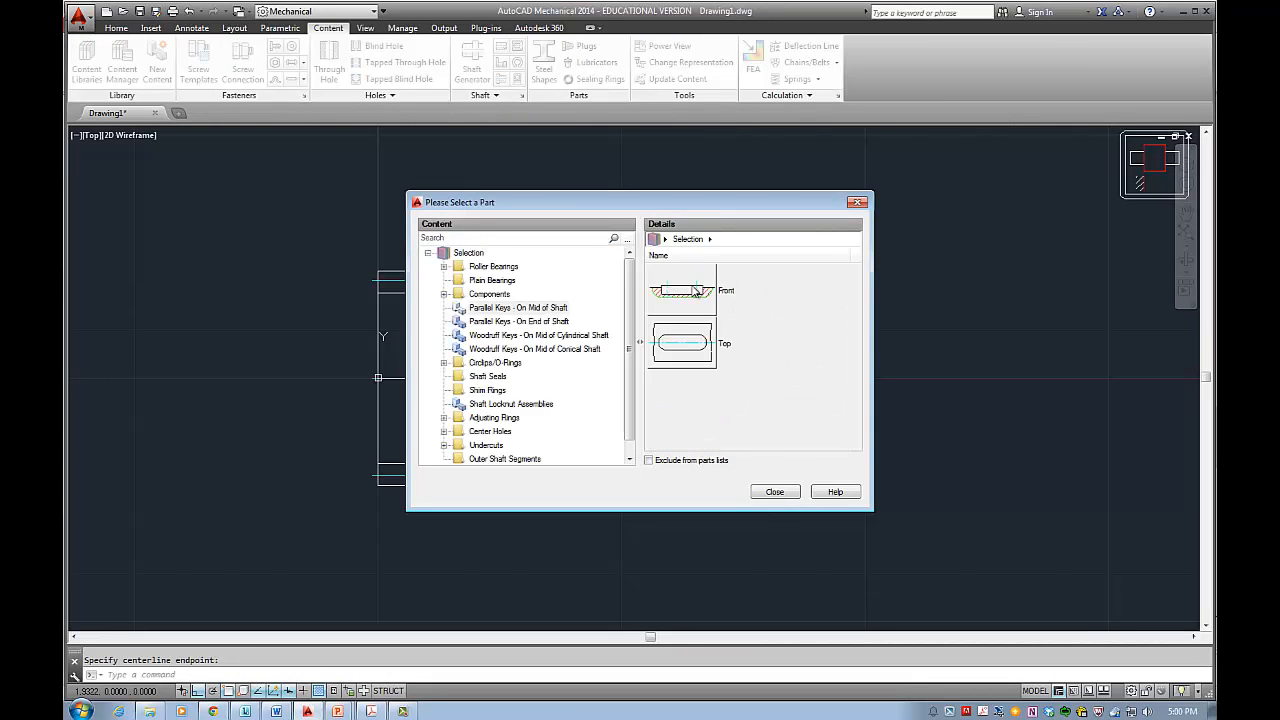
pyautogui.doubleClick(694, 292)
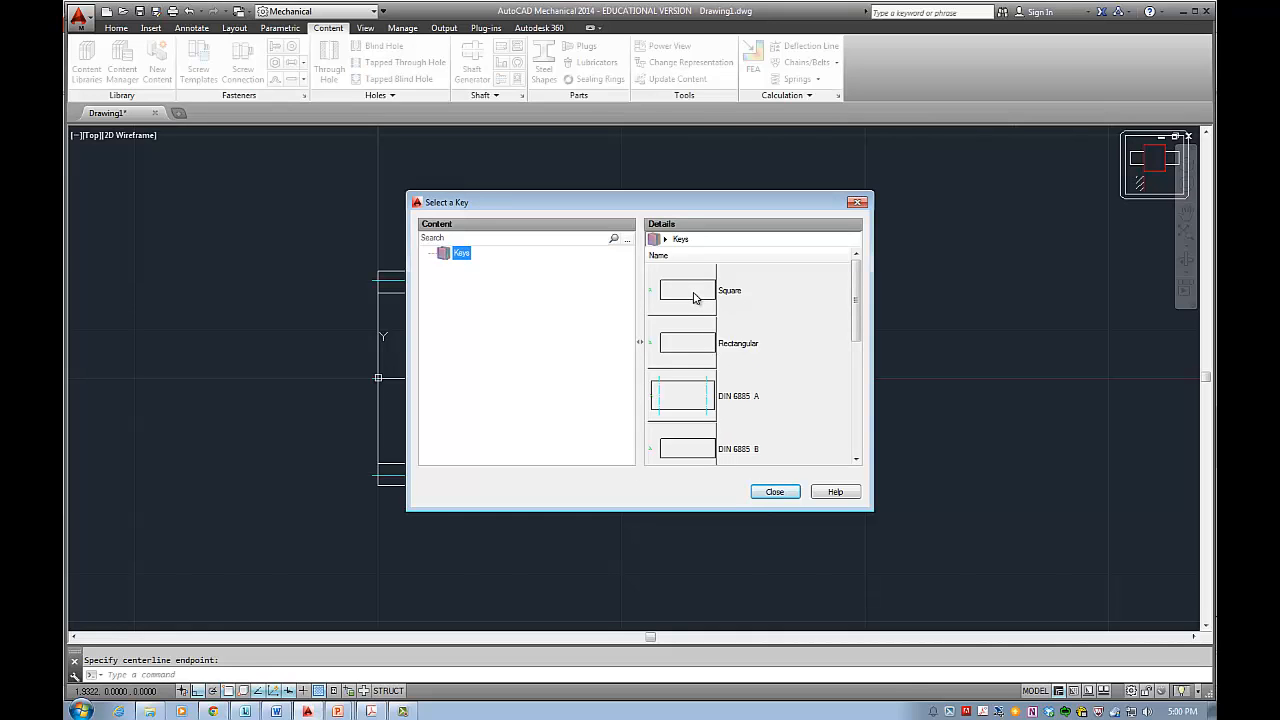
pyautogui.doubleClick(694, 297)
pyautogui.click(378, 377)
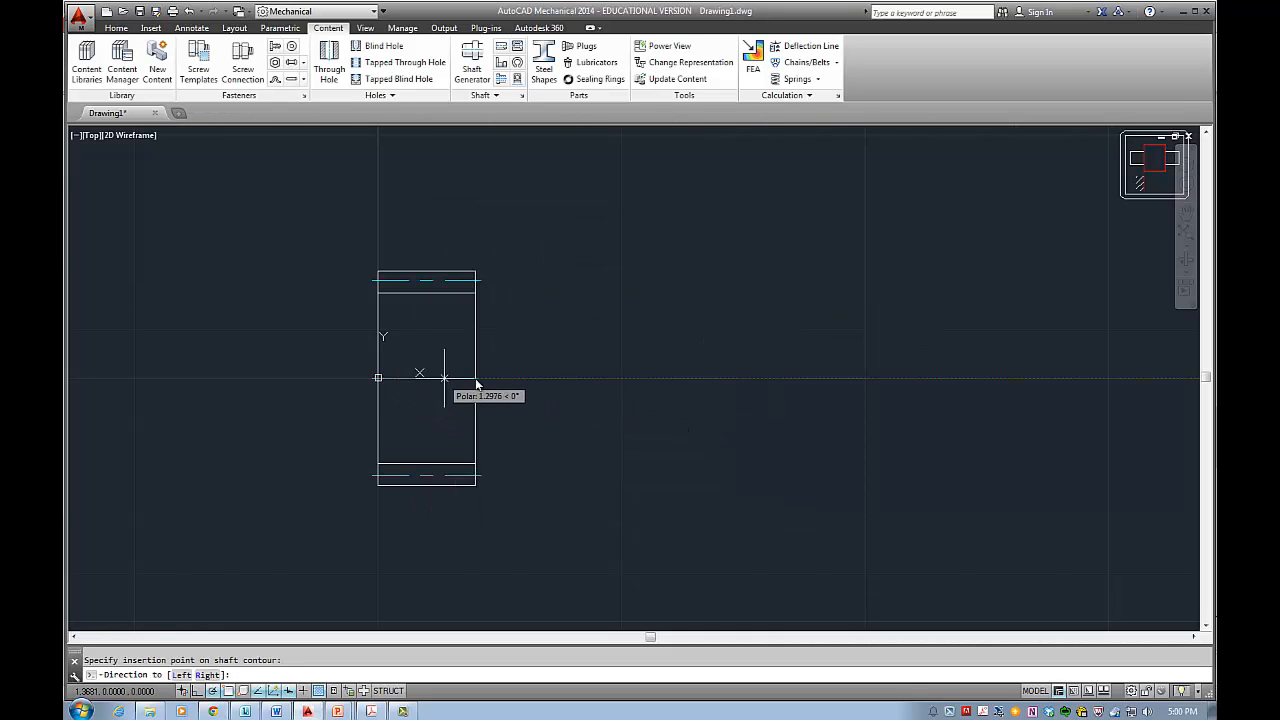
pyautogui.click(476, 384)
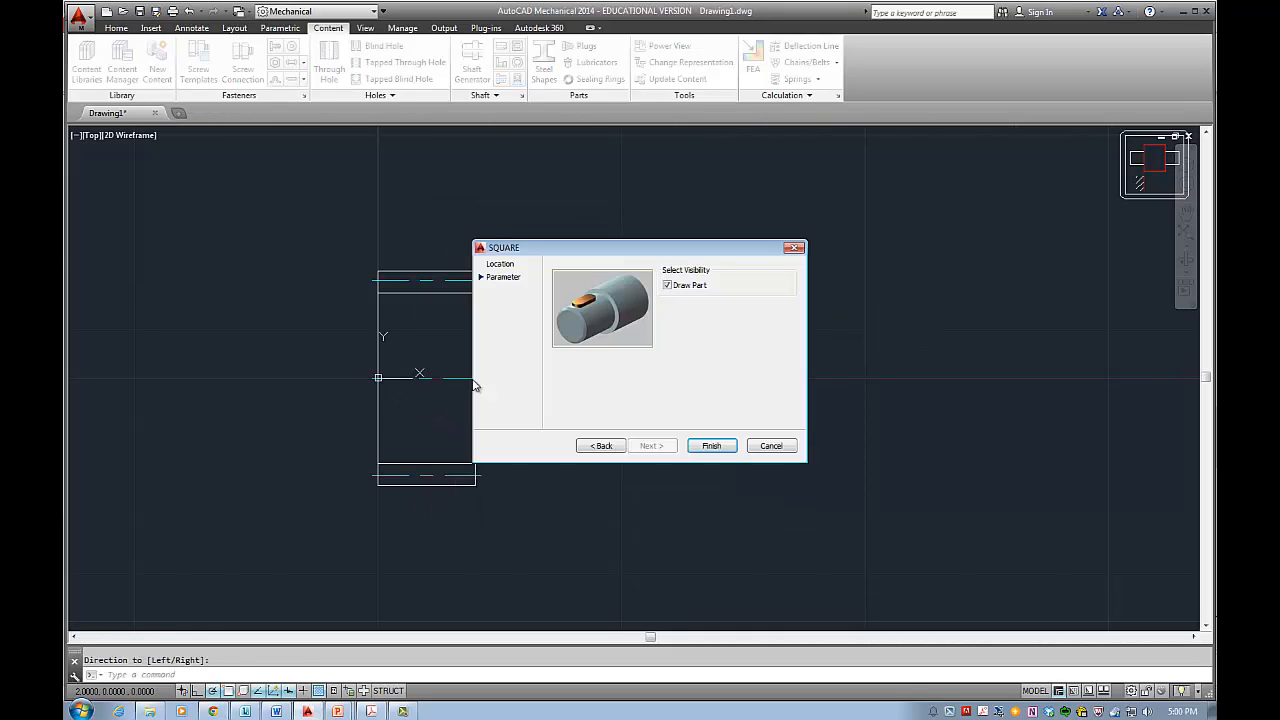
pyautogui.click(720, 453)
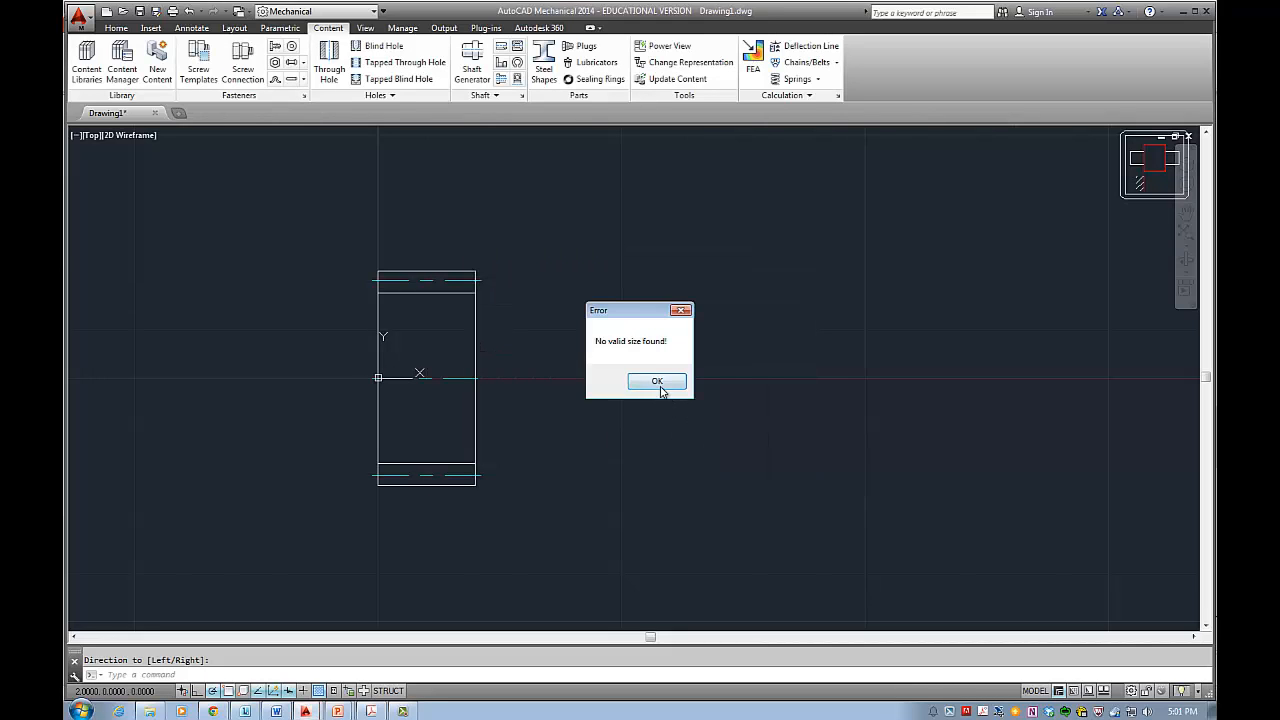
pyautogui.click(658, 384)
pyautogui.click(486, 394)
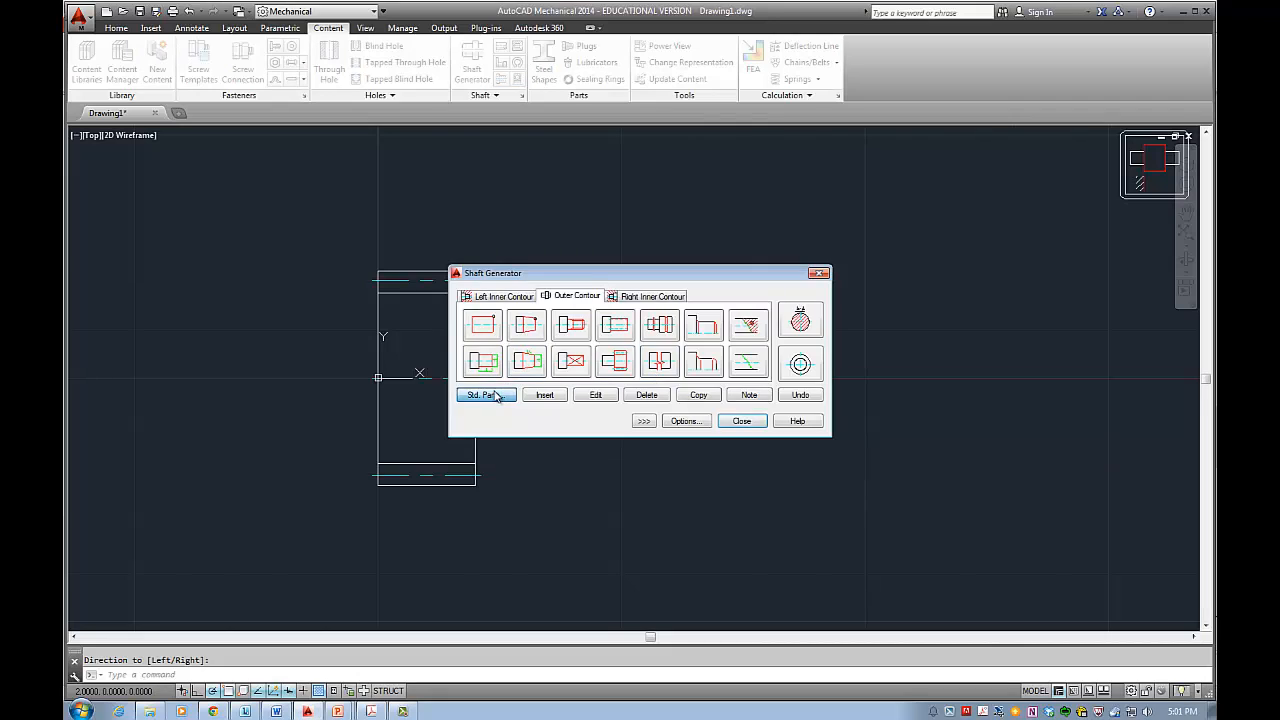
pyautogui.scroll(-3, 773, 348)
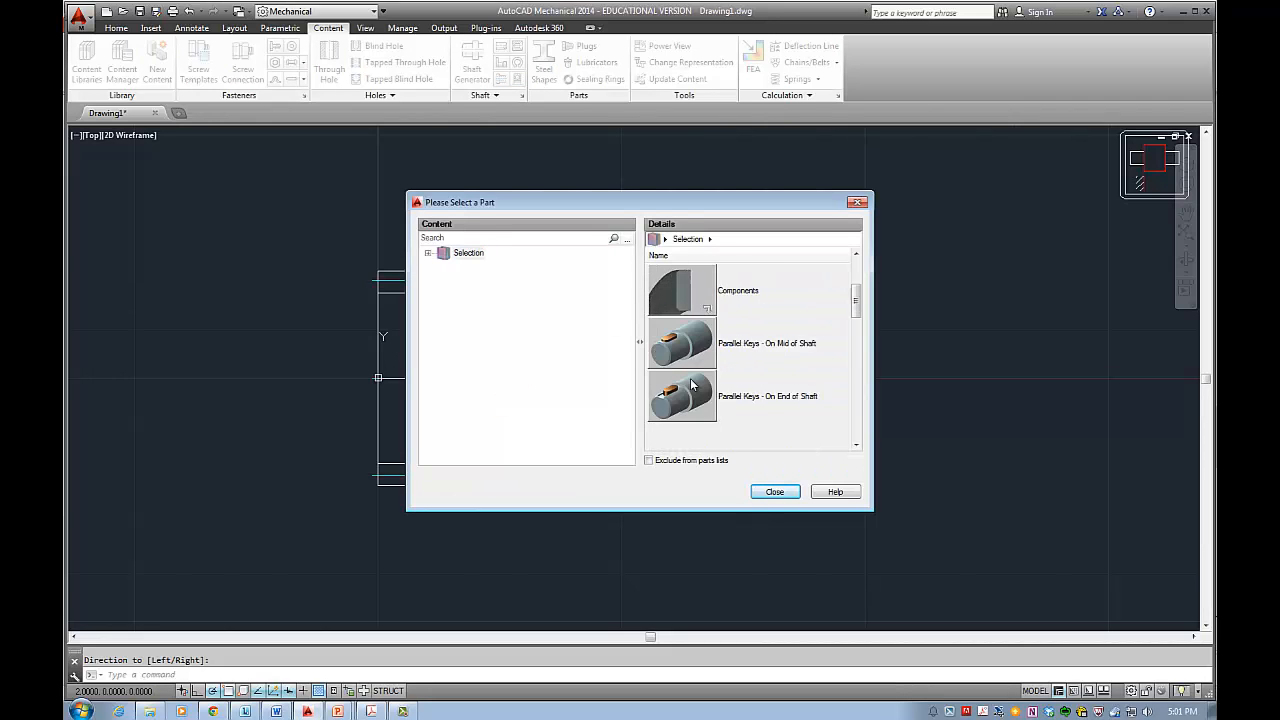
pyautogui.doubleClick(736, 397)
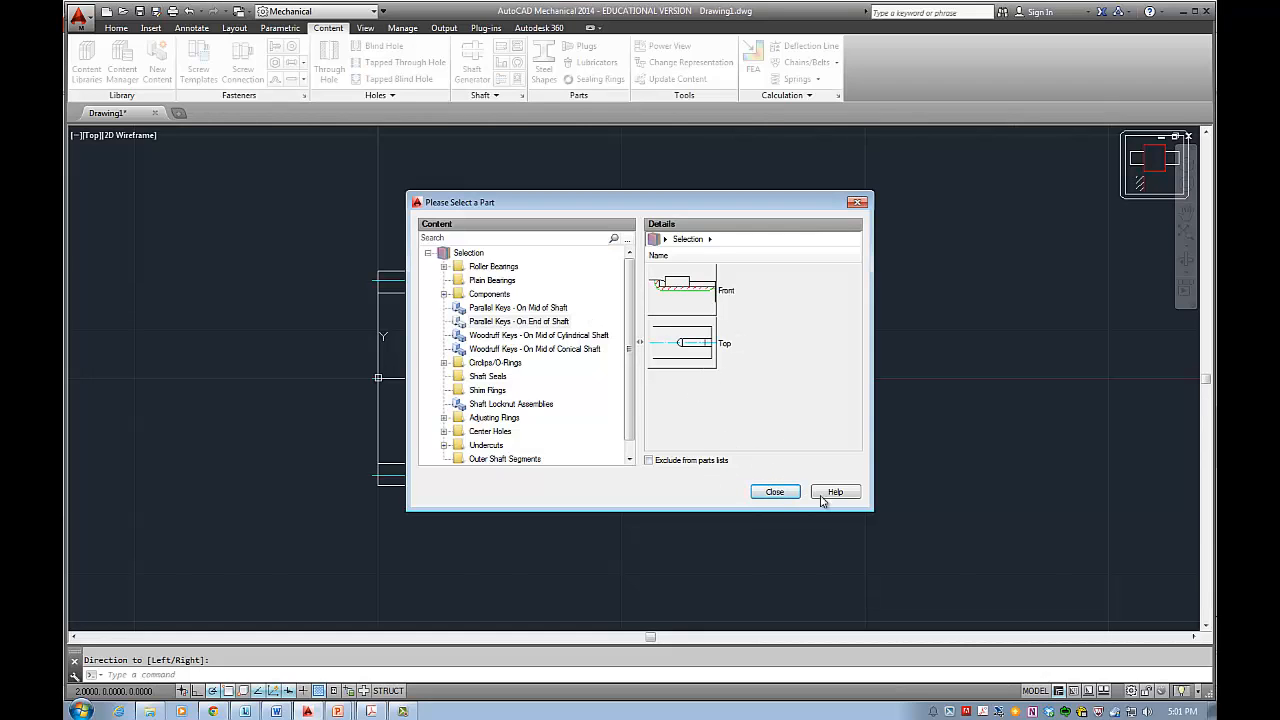
pyautogui.click(782, 494)
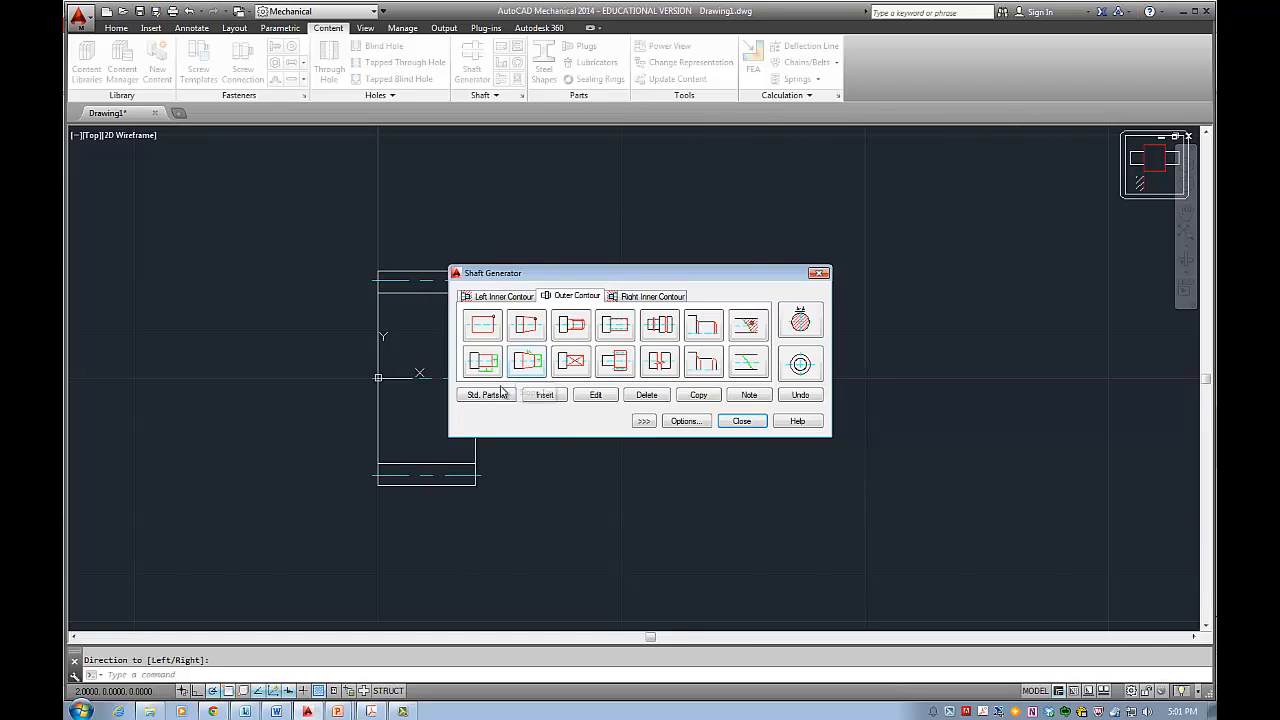
pyautogui.click(490, 395)
pyautogui.doubleClick(733, 299)
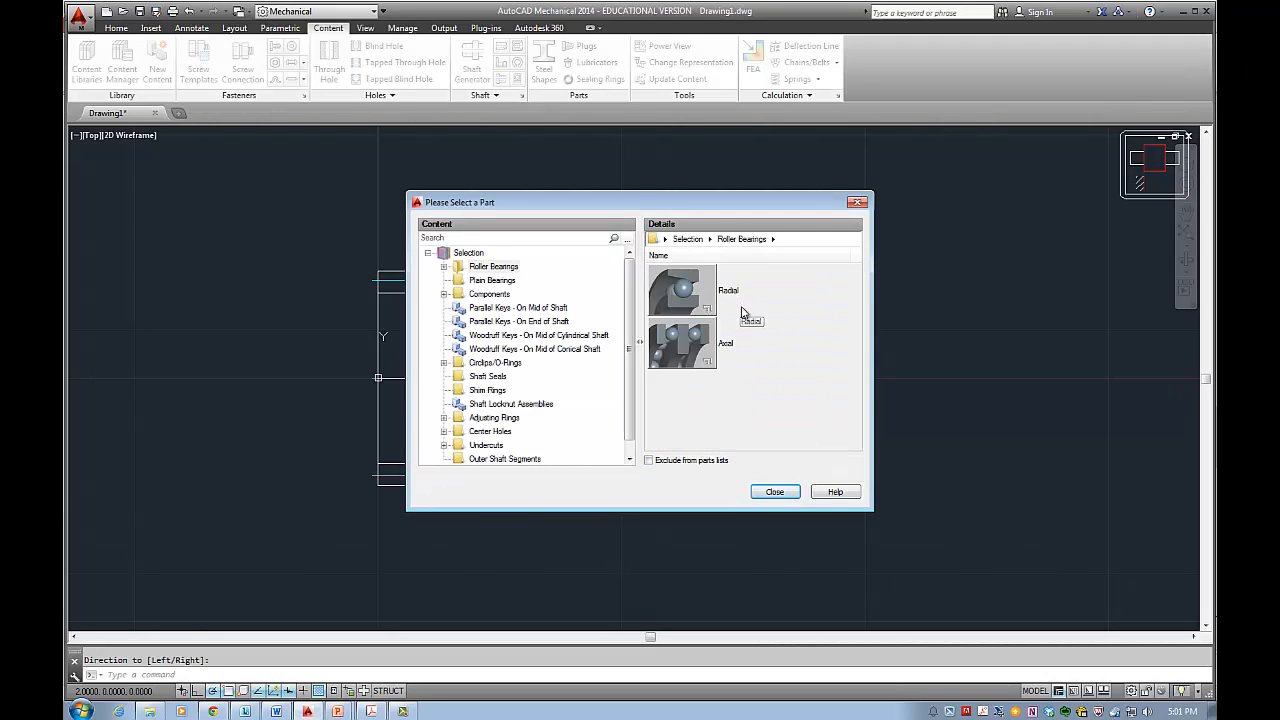
pyautogui.click(780, 493)
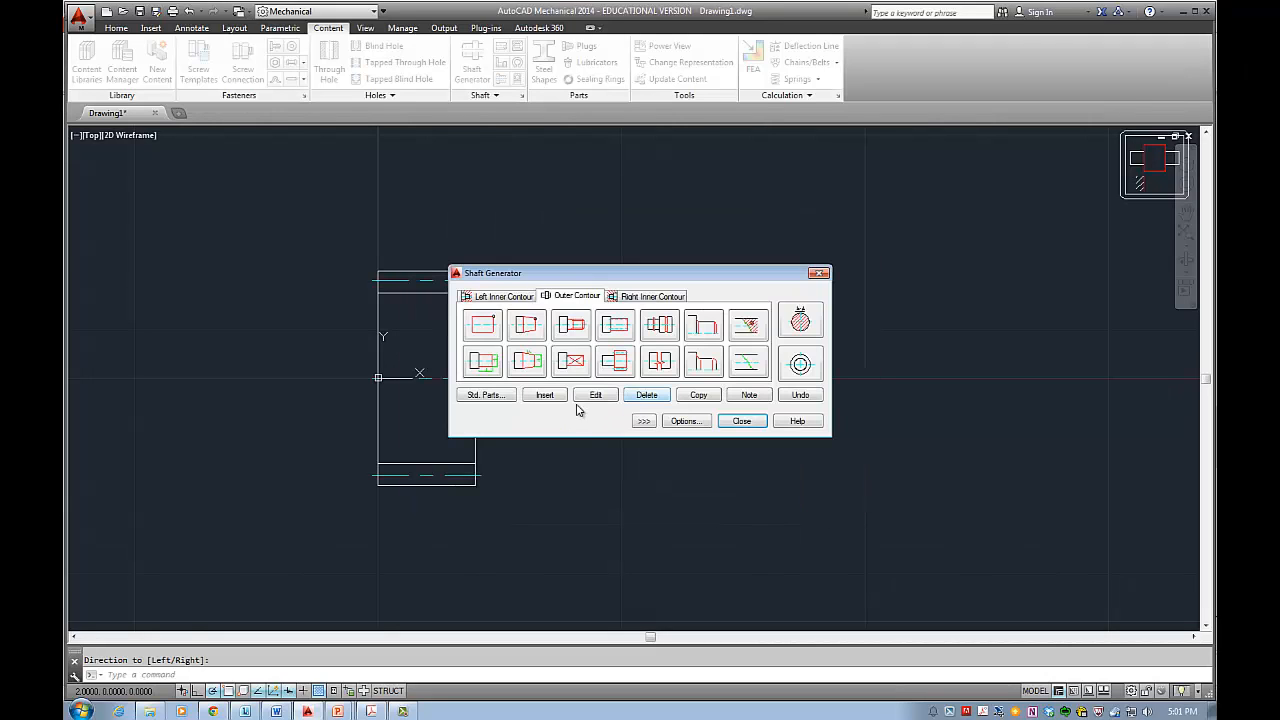
# Step: Try again to insert a front-view square parallel key, mid-shaft type, at a point on the gear's centerline
pyautogui.click(486, 395)
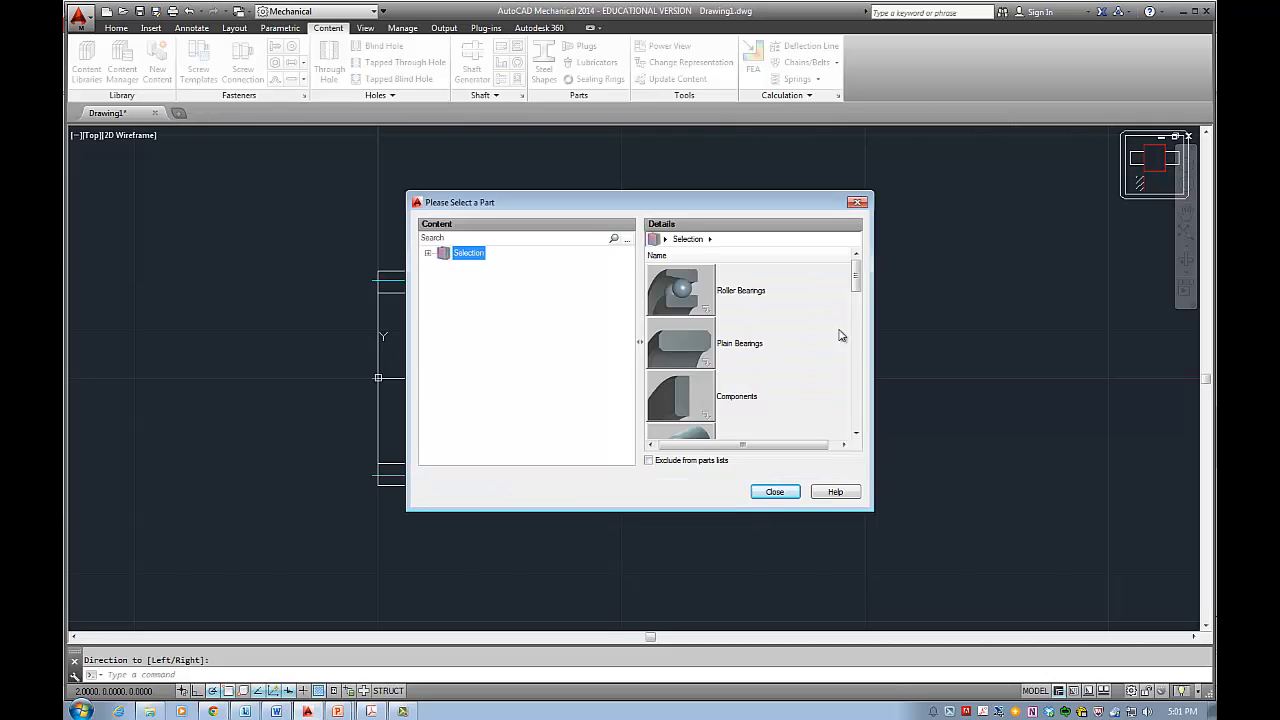
pyautogui.moveTo(856, 295); pyautogui.dragTo(820, 314)
pyautogui.doubleClick(705, 346)
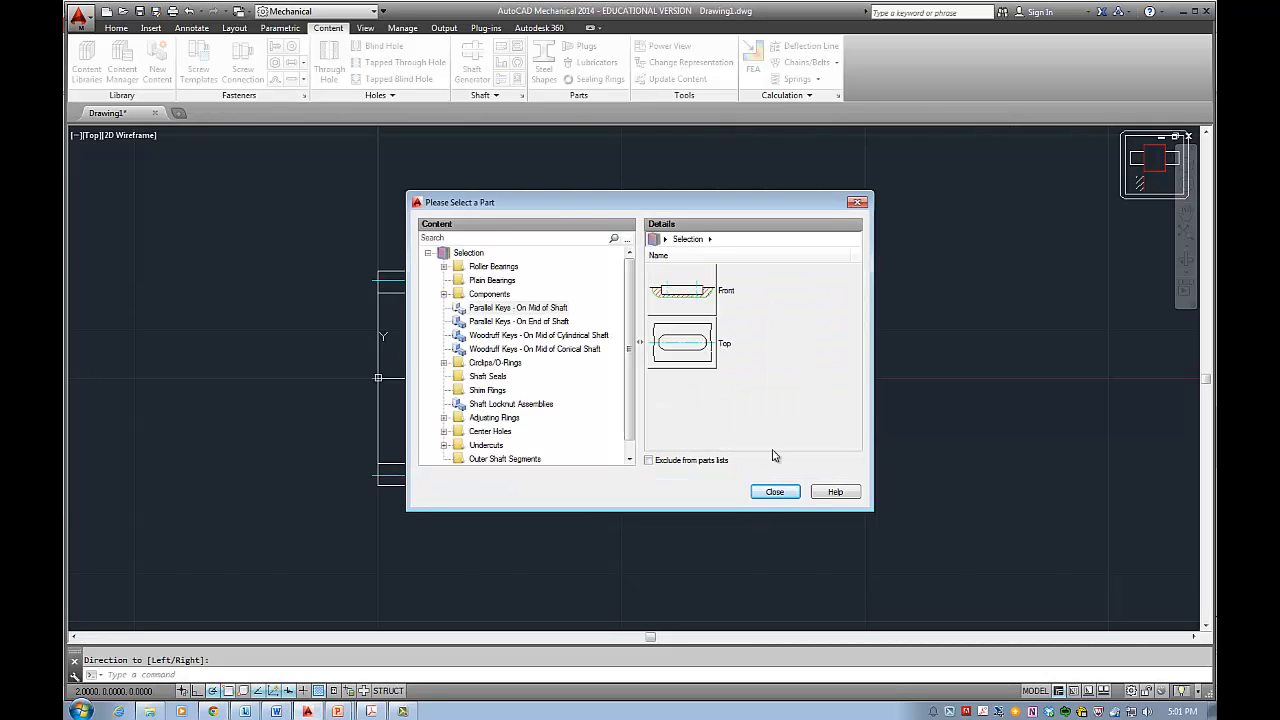
pyautogui.doubleClick(686, 306)
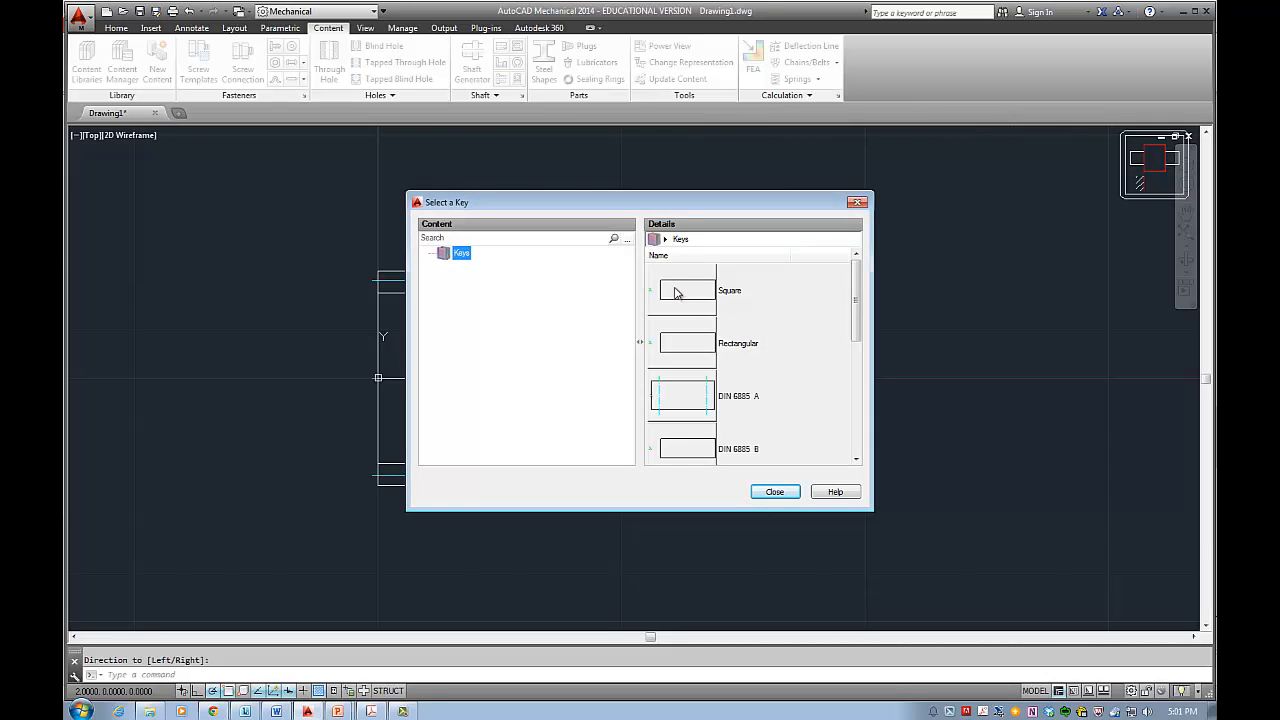
pyautogui.doubleClick(676, 292)
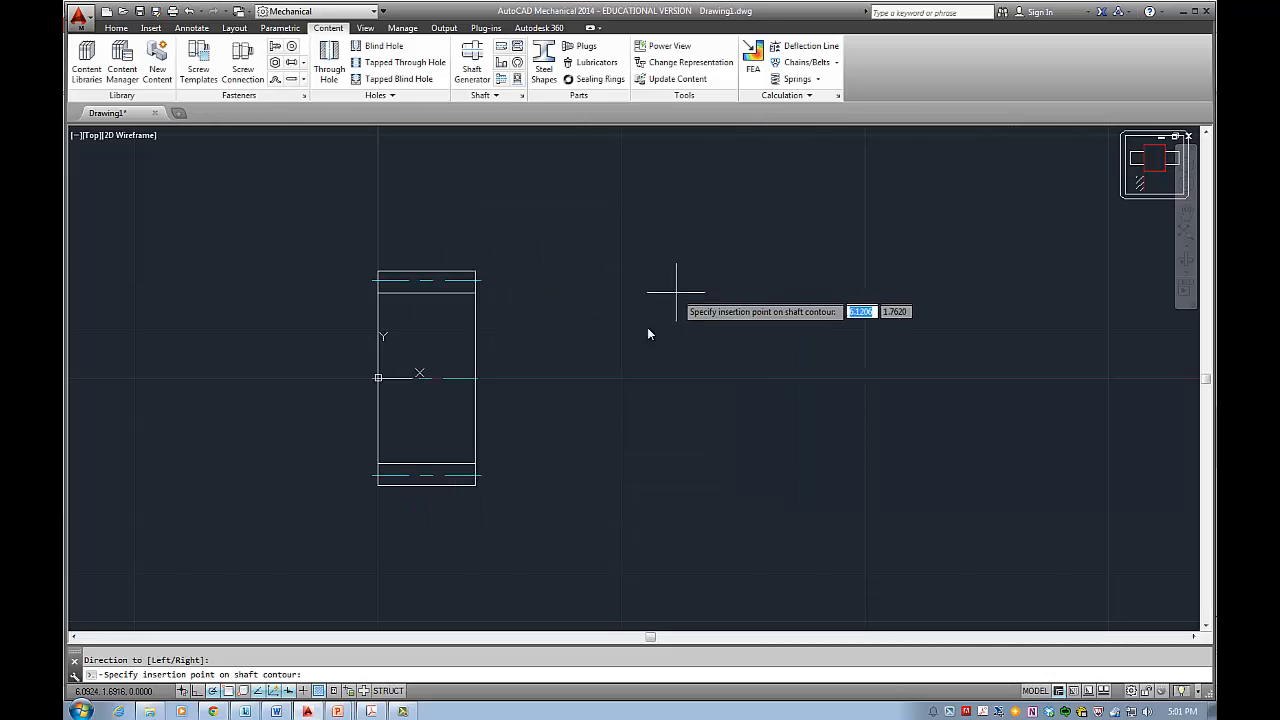
pyautogui.click(455, 380)
pyautogui.click(474, 380)
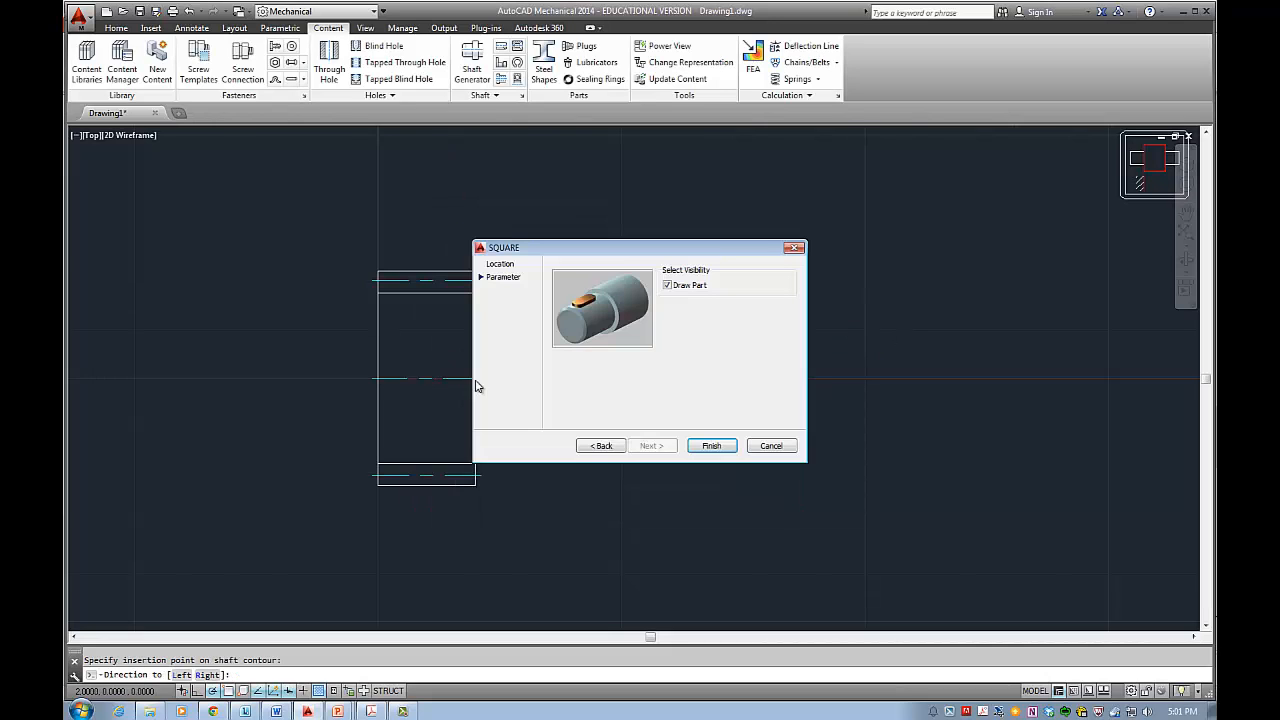
pyautogui.click(714, 452)
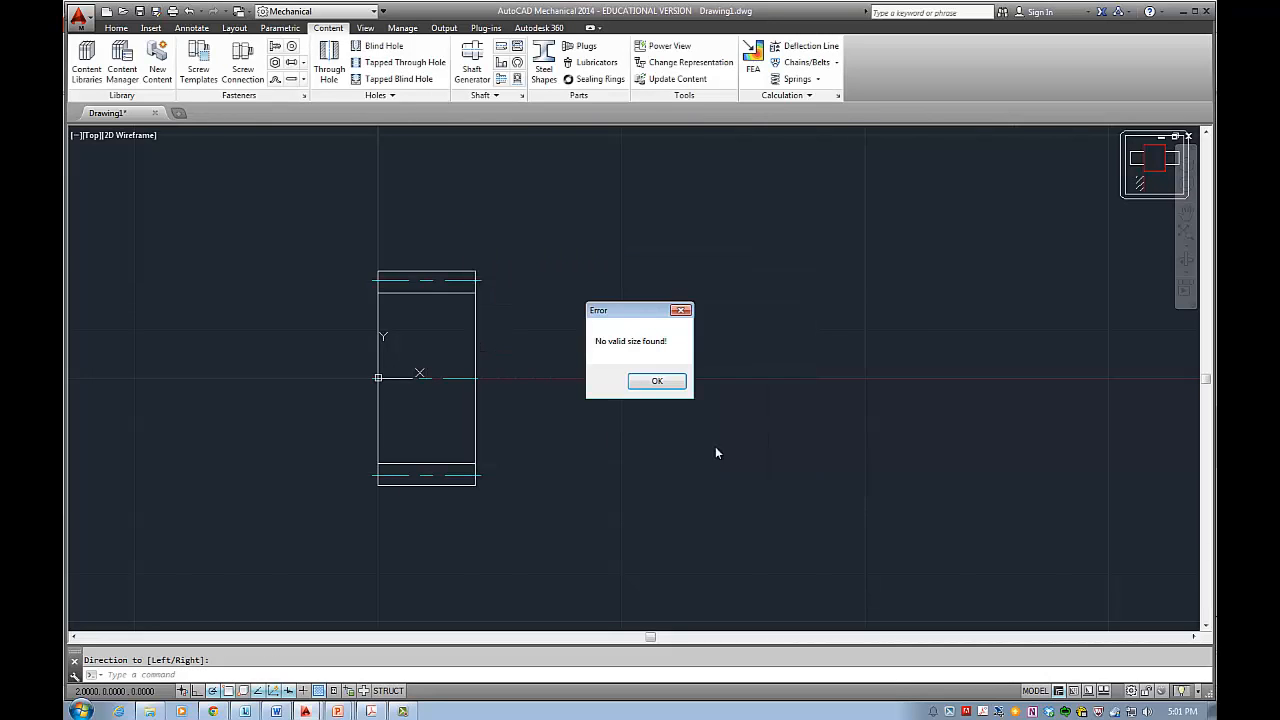
pyautogui.click(656, 378)
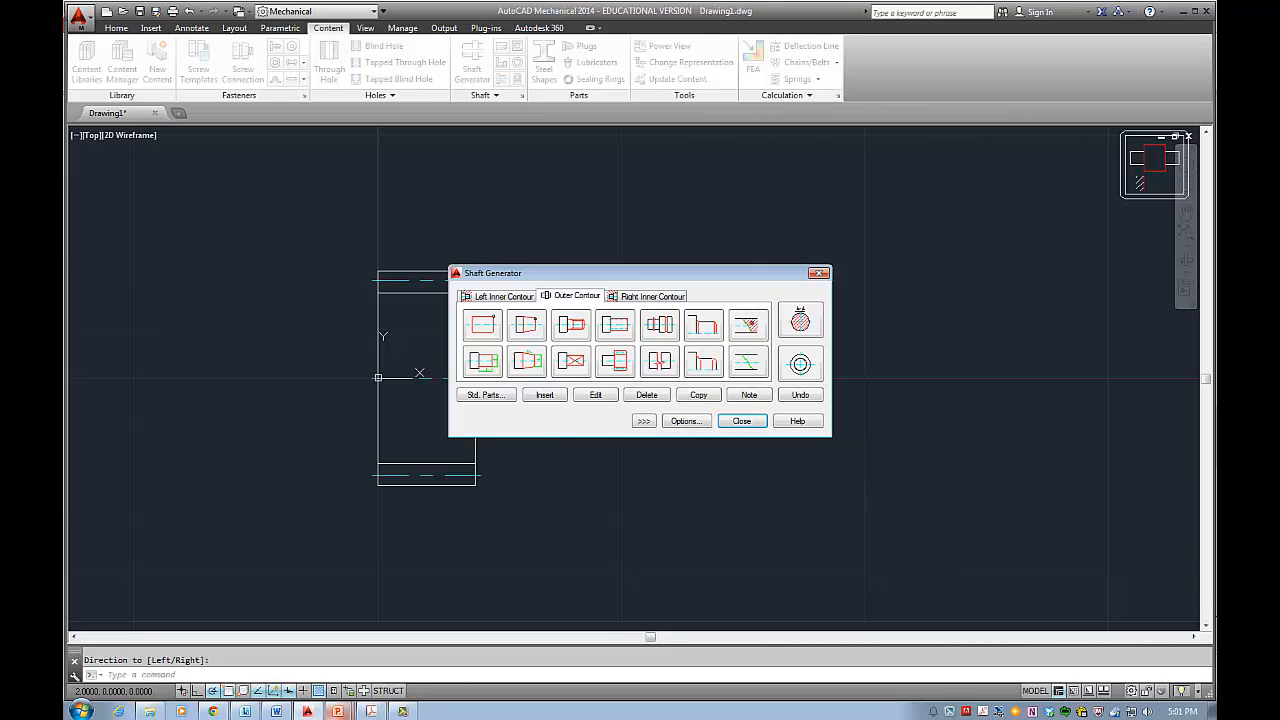
# Step: Switch to the Keys and Pins presentation in PowerPoint and review the slides on pin types and inserting a front-view coiled spring pin
pyautogui.click(337, 711)
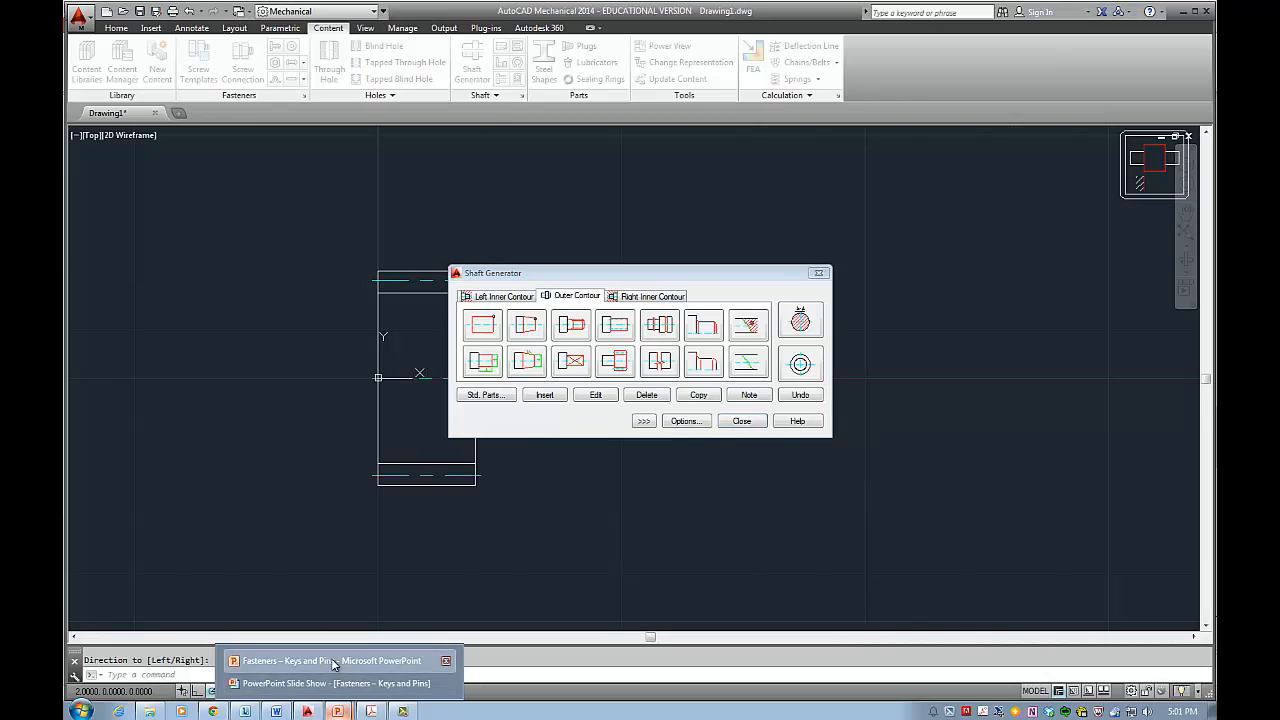
pyautogui.click(331, 661)
pyautogui.scroll(-1, 326, 352)
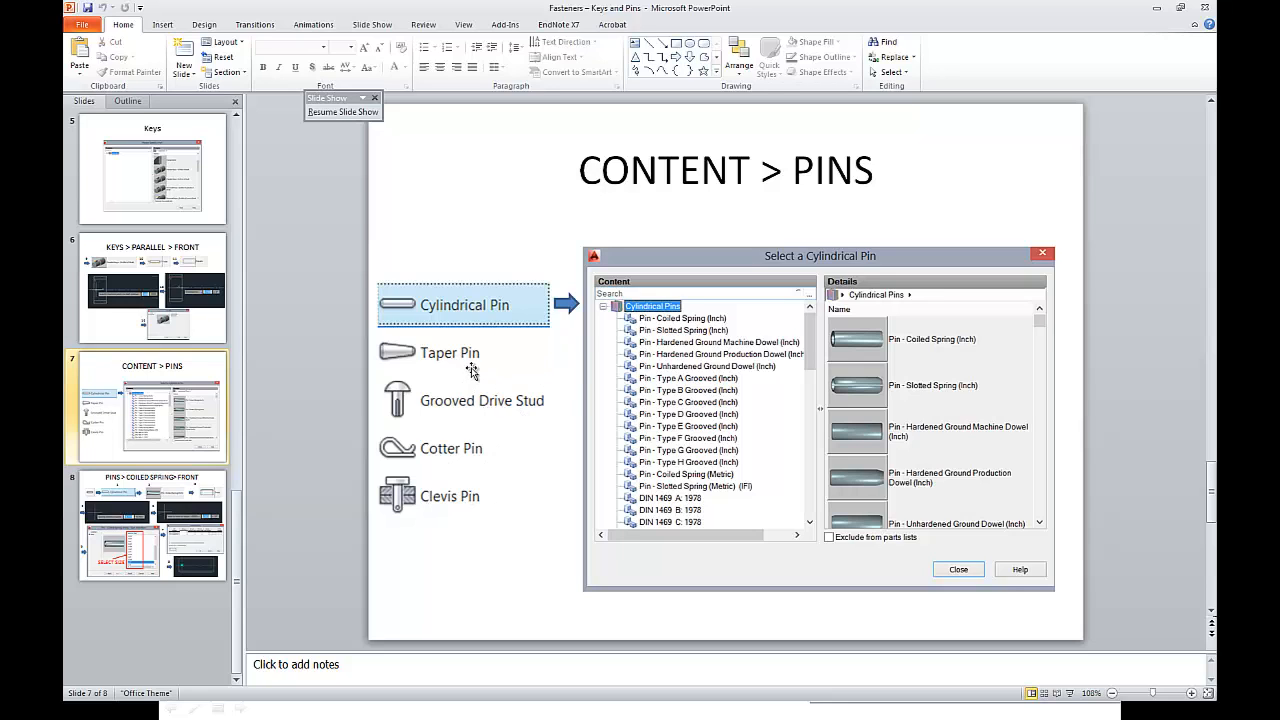
pyautogui.scroll(-1, 499, 348)
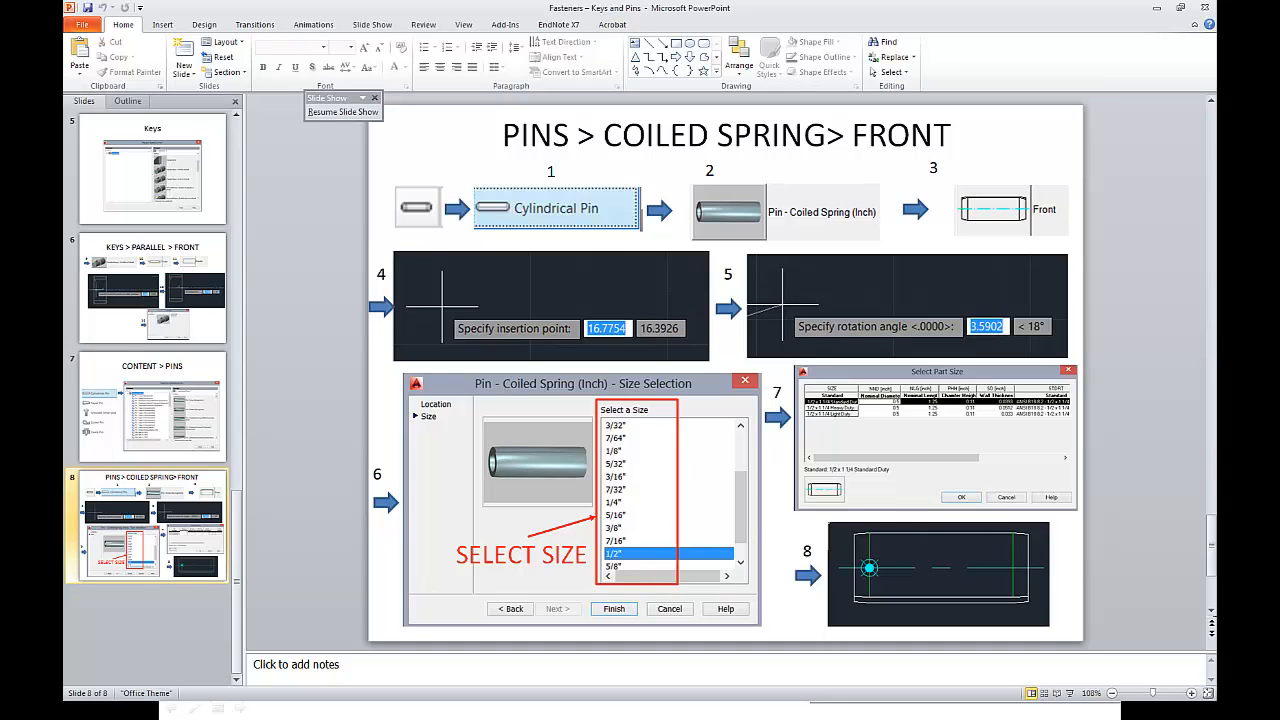
# Step: Switch to AutoCAD Mechanical and close the Shaft Generator
pyautogui.press('super')
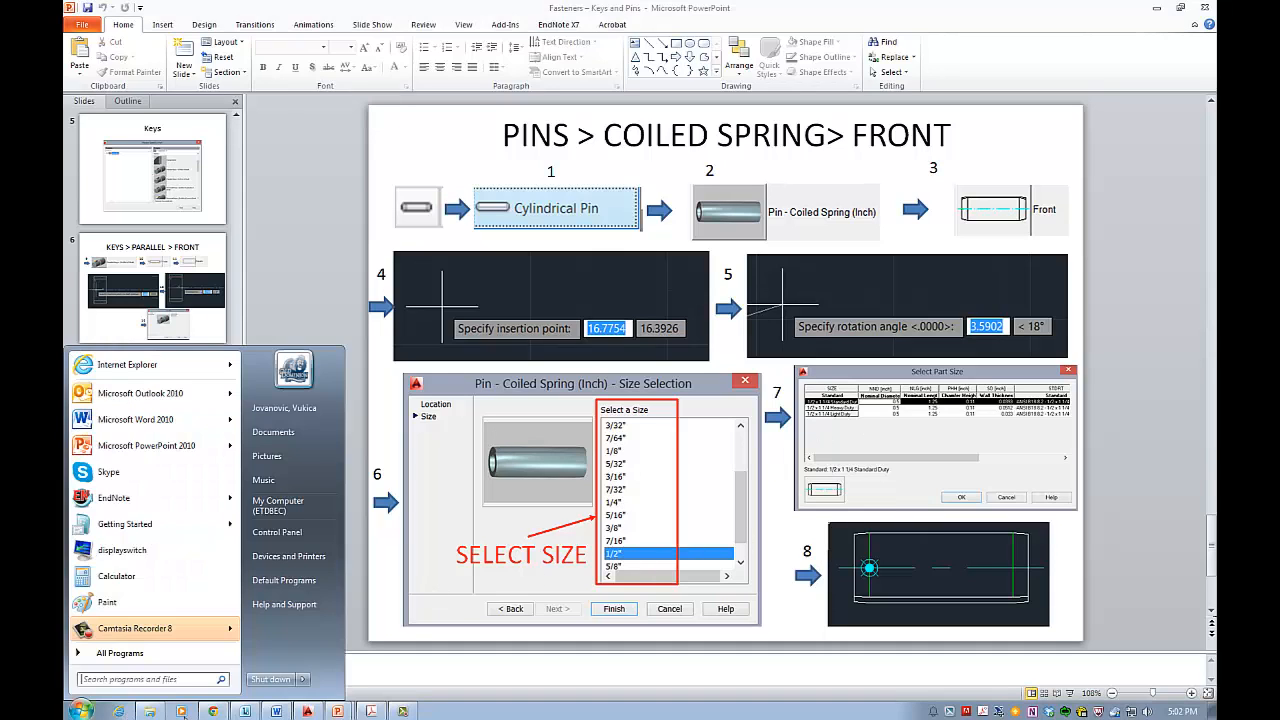
pyautogui.click(305, 711)
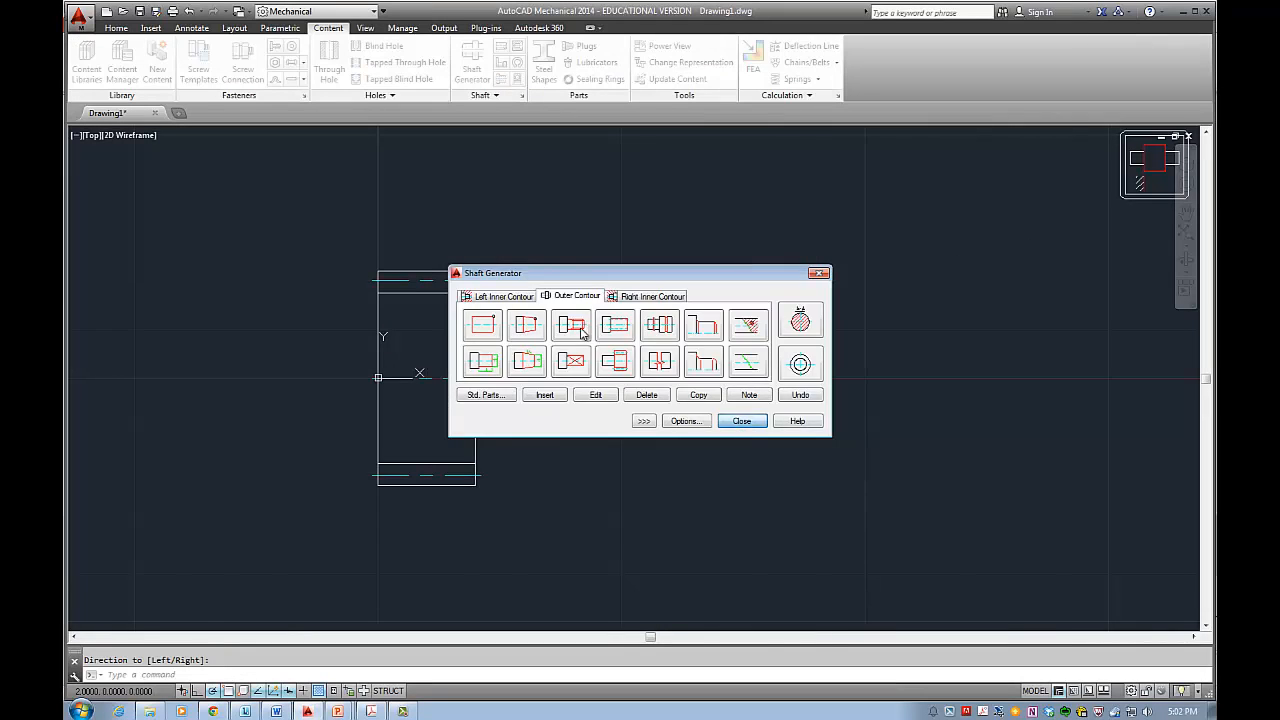
pyautogui.click(742, 421)
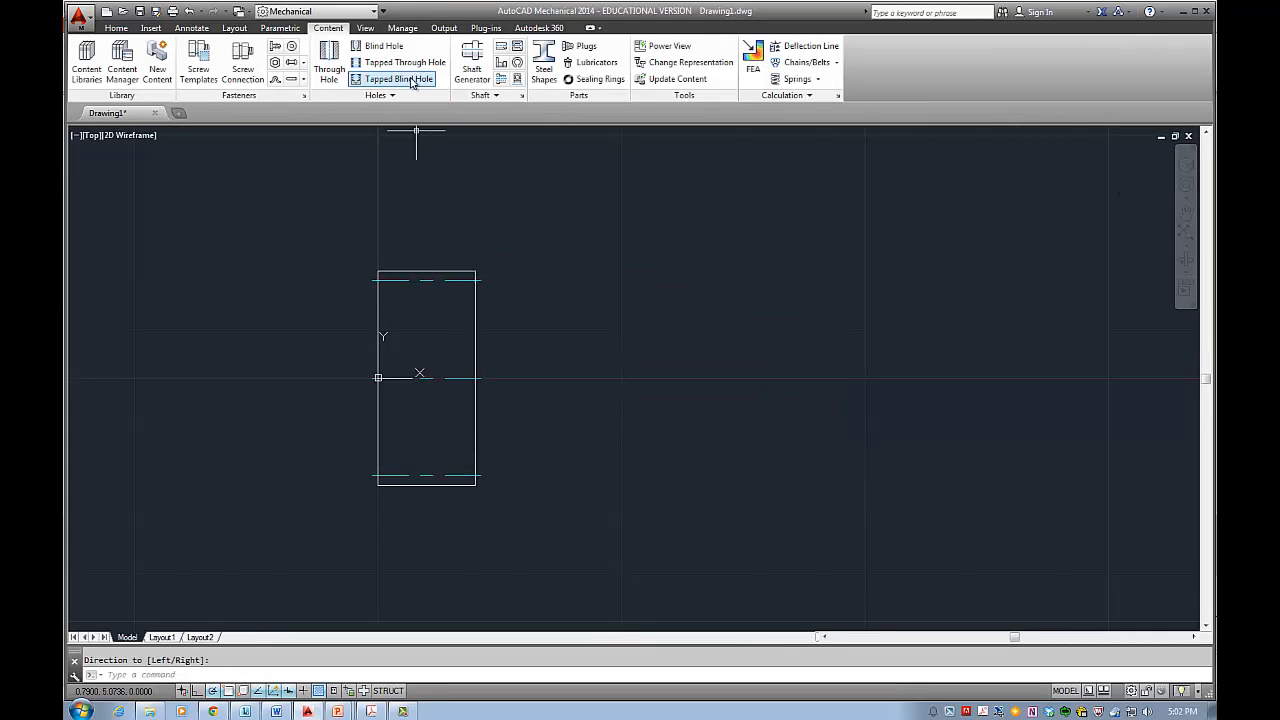
# Step: Restart the Shaft Generator on the existing gear shaft and add a cylindrical segment about 2.5 inches long and 2.3 inches in diameter after the gear
pyautogui.click(500, 96)
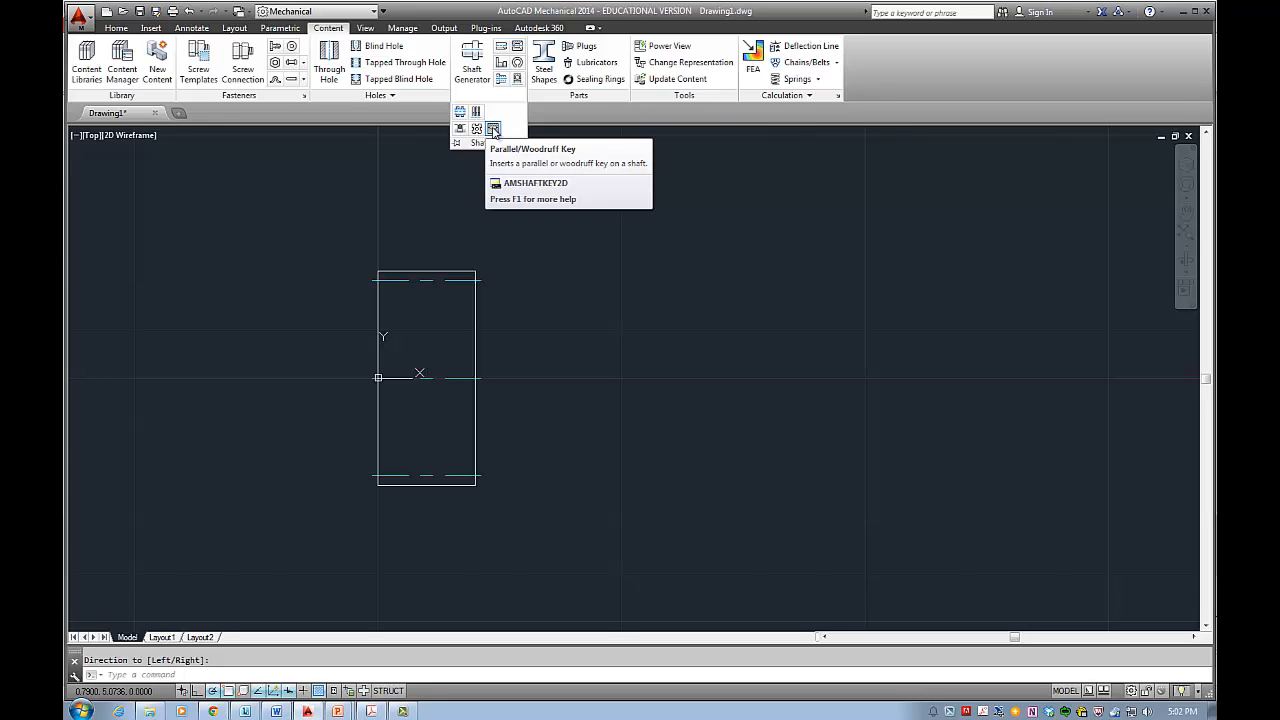
pyautogui.click(472, 62)
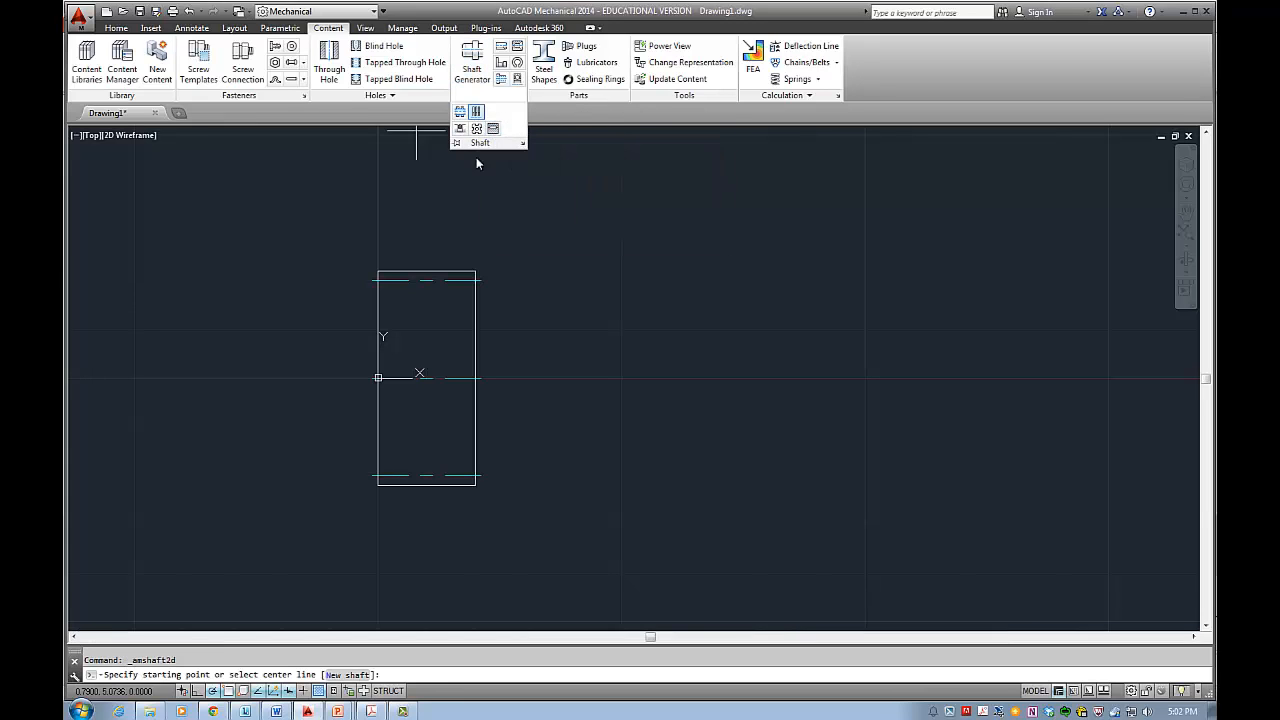
pyautogui.click(478, 387)
pyautogui.click(498, 331)
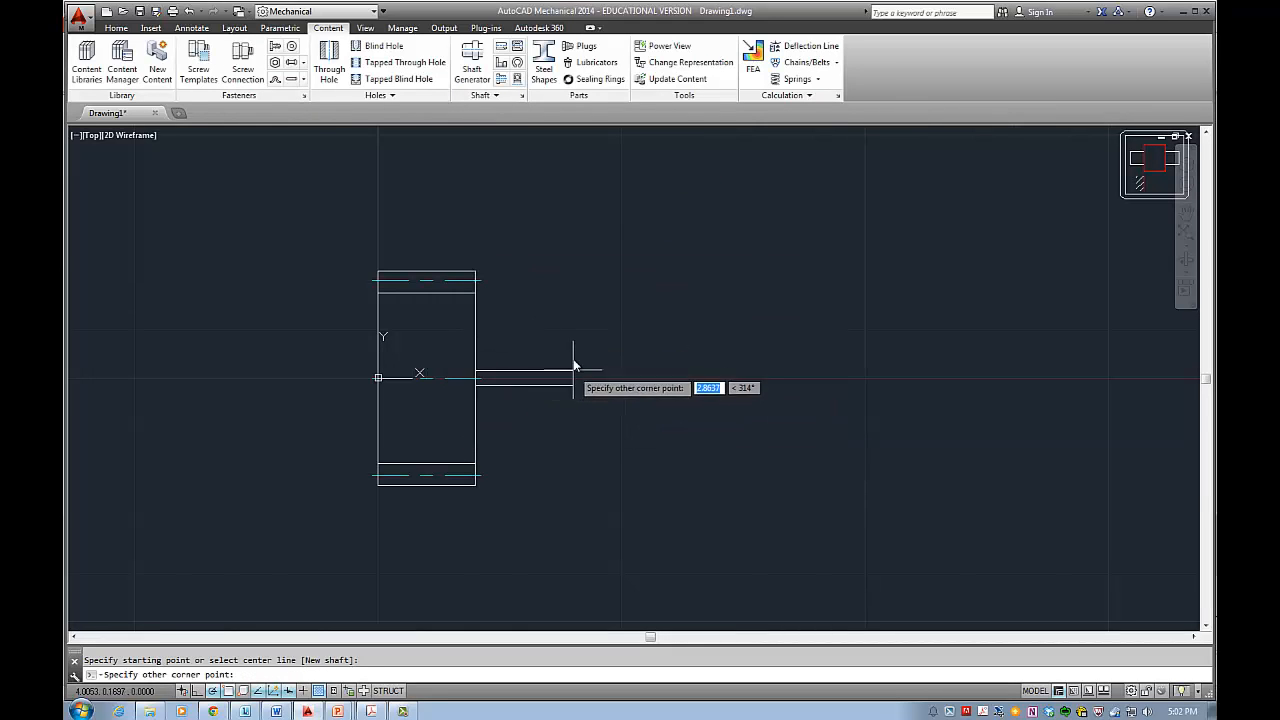
pyautogui.click(599, 327)
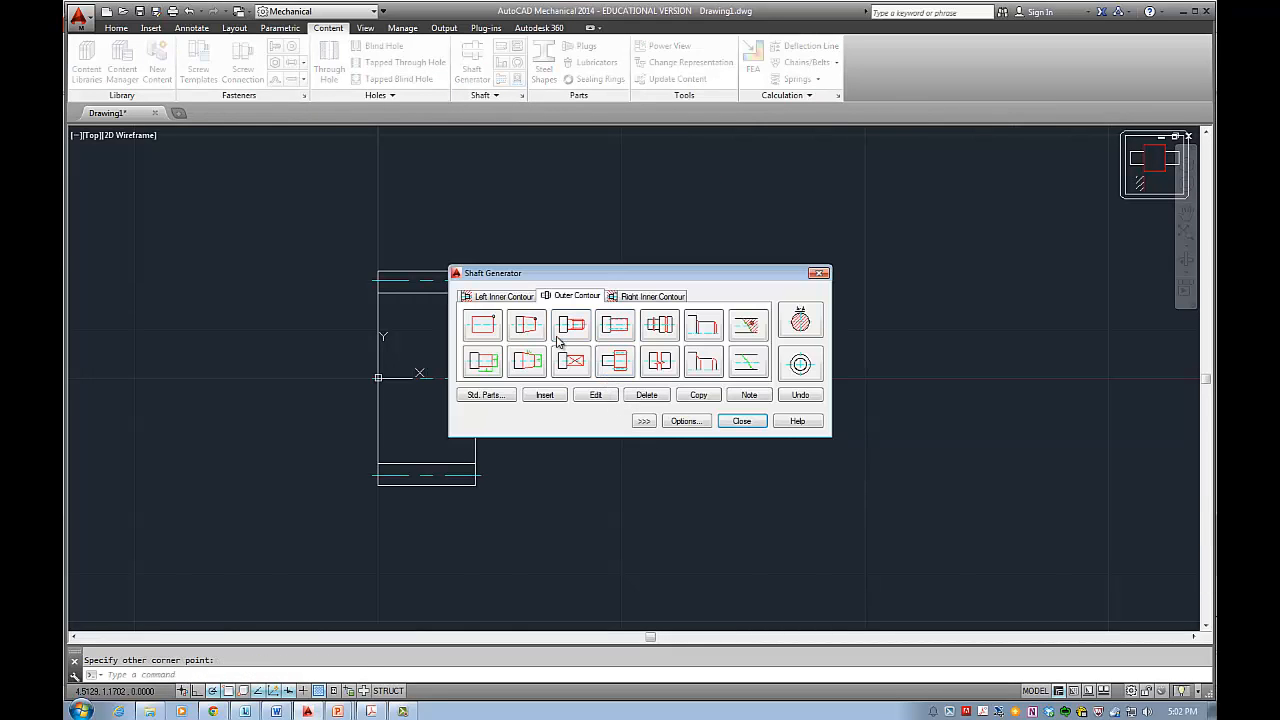
# Step: Add an SAE J501 splined shaft segment, size 2-1/4" and length 2.5129 inches, after the cylindrical segment
pyautogui.click(607, 334)
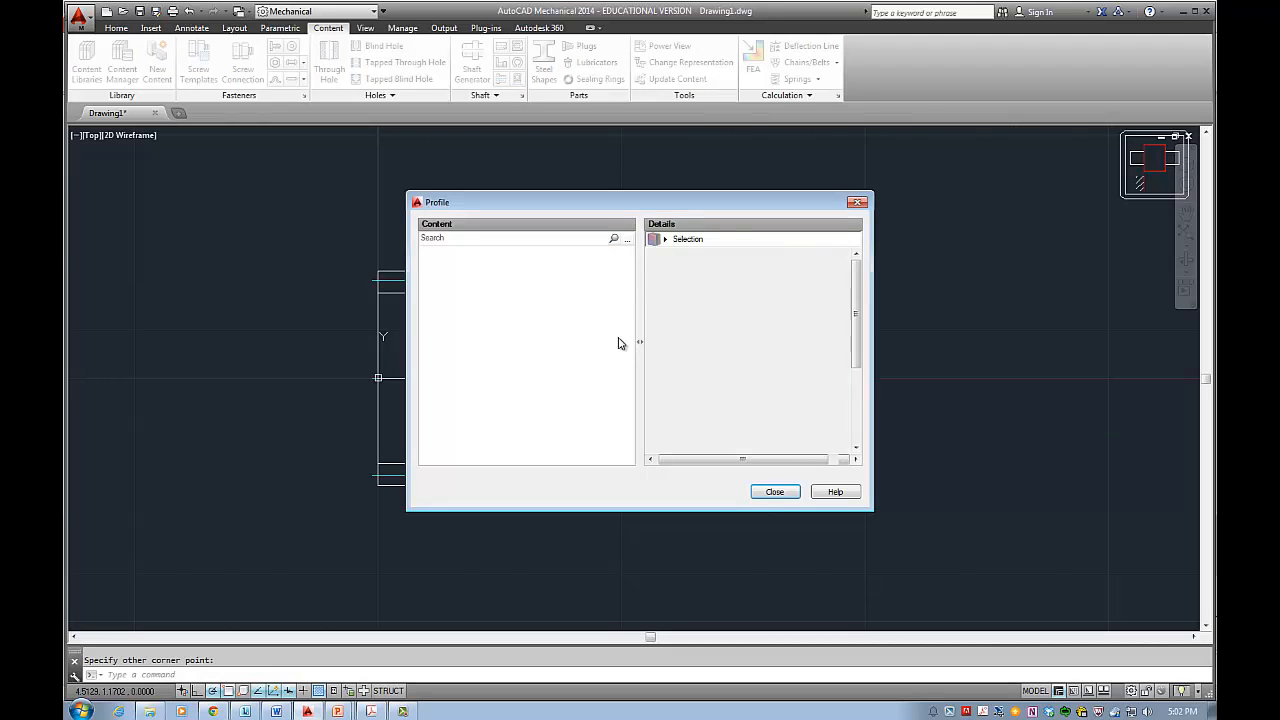
pyautogui.doubleClick(691, 308)
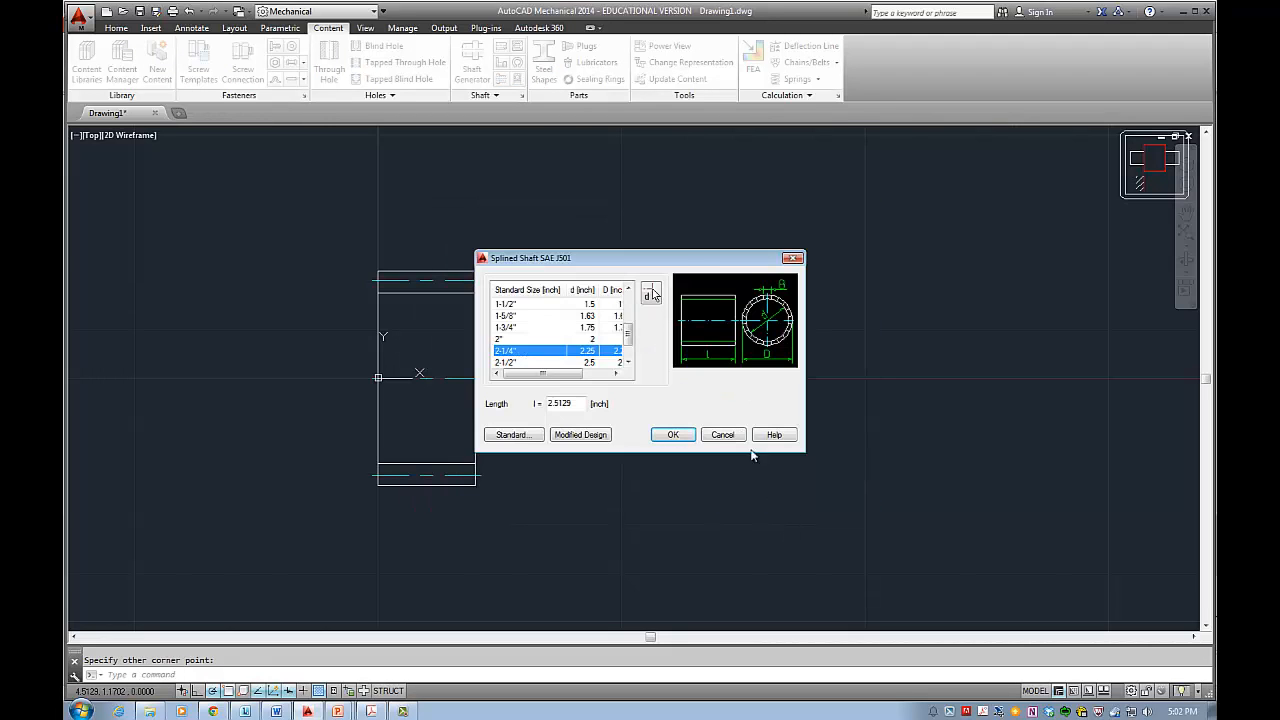
pyautogui.click(674, 435)
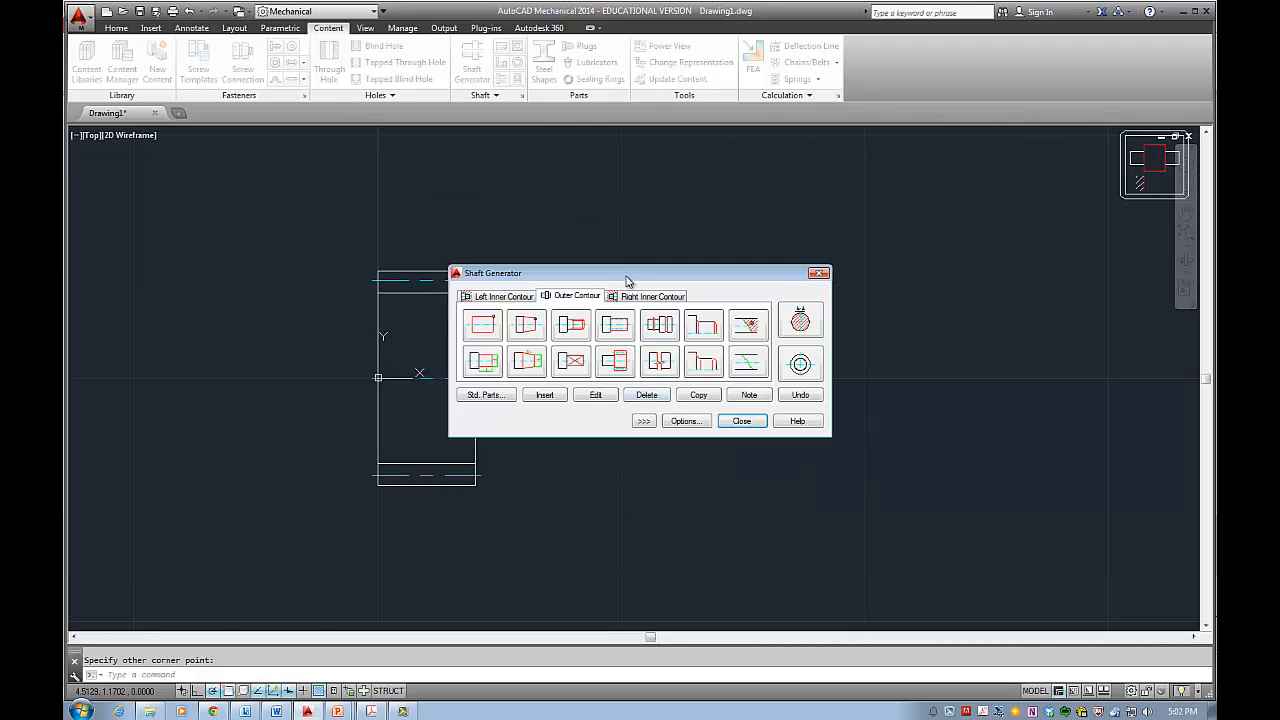
# Step: Add a thinner cylindrical end segment about 3 inches long and 1.2 inches in diameter after the spline and finish the shaft
pyautogui.moveTo(628, 281); pyautogui.dragTo(961, 229)
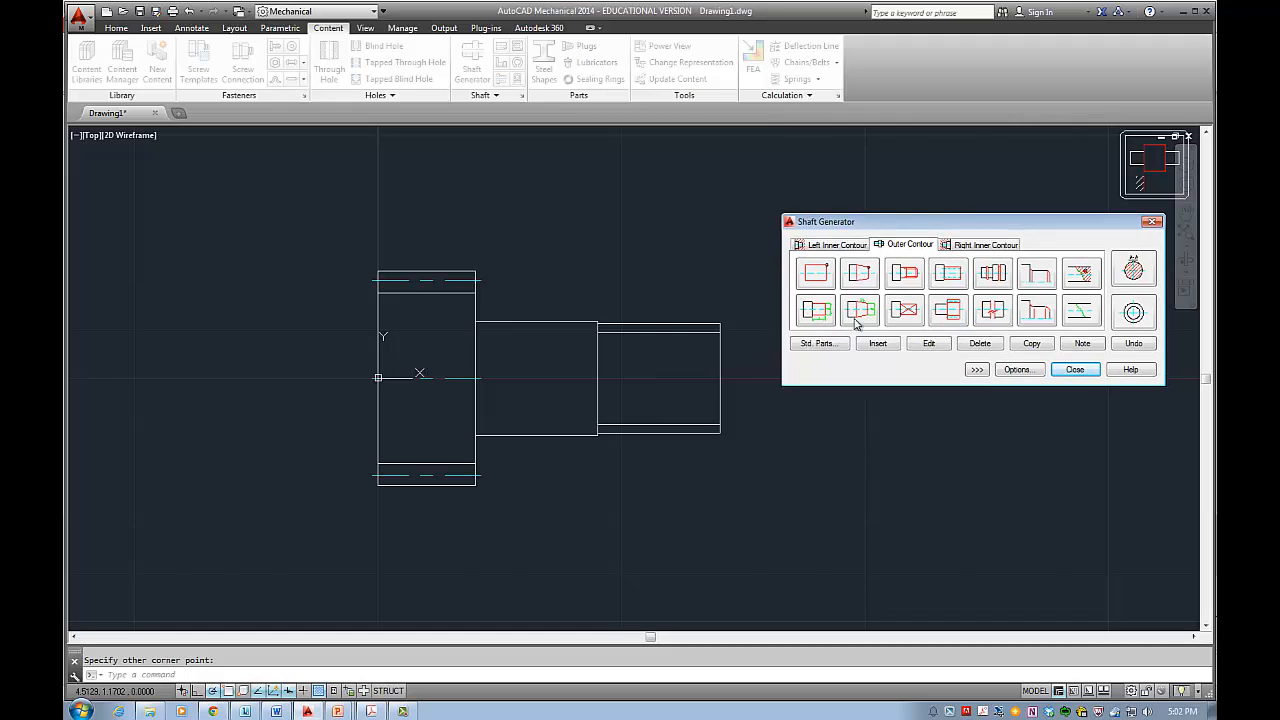
pyautogui.click(814, 273)
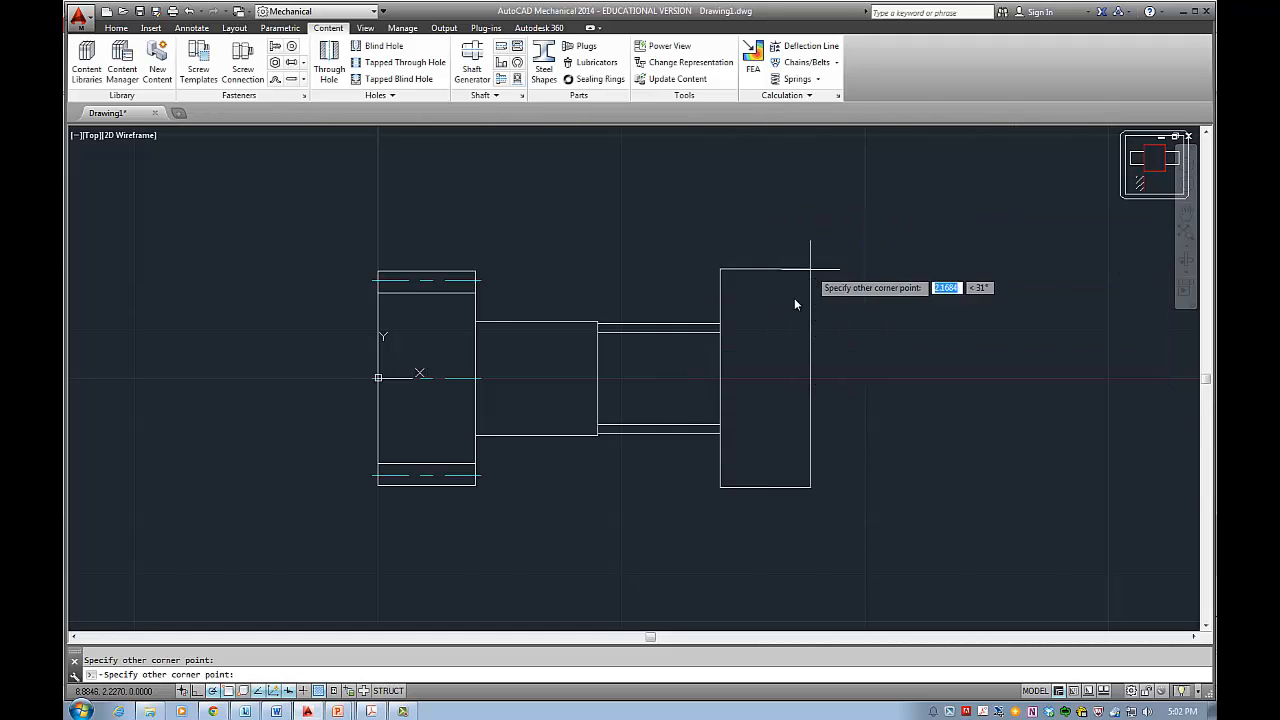
pyautogui.click(866, 357)
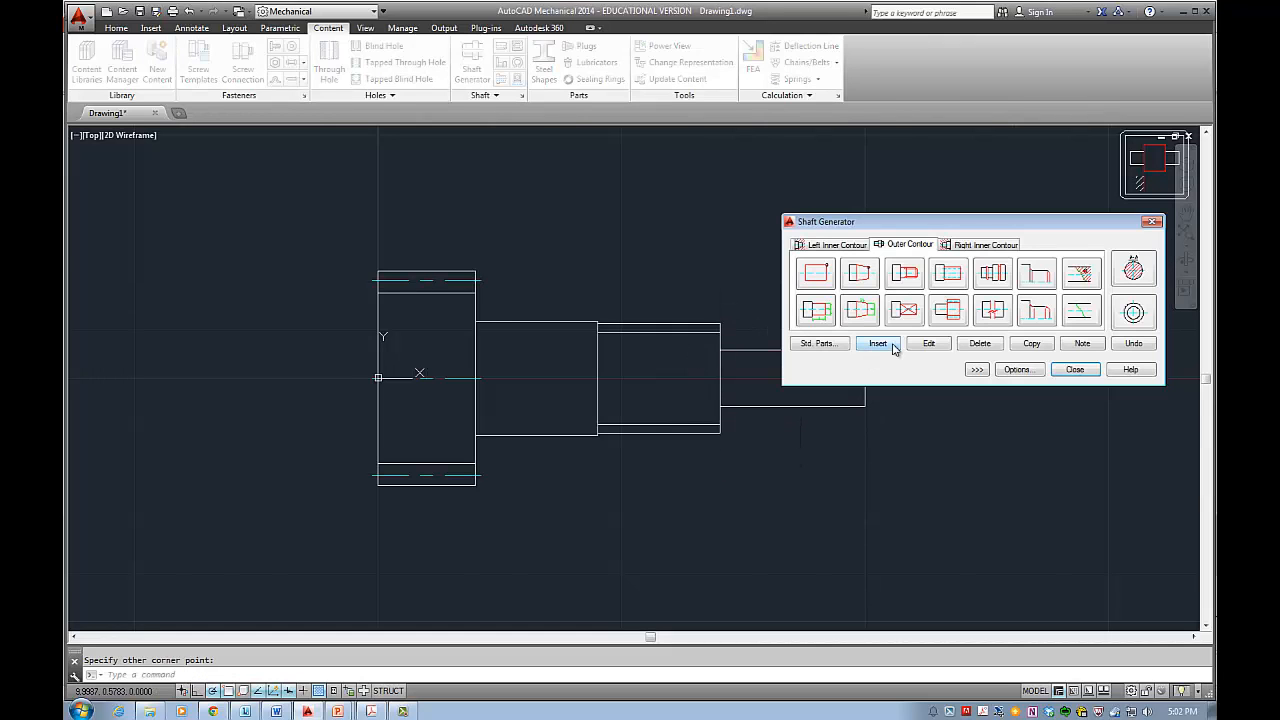
pyautogui.click(1070, 369)
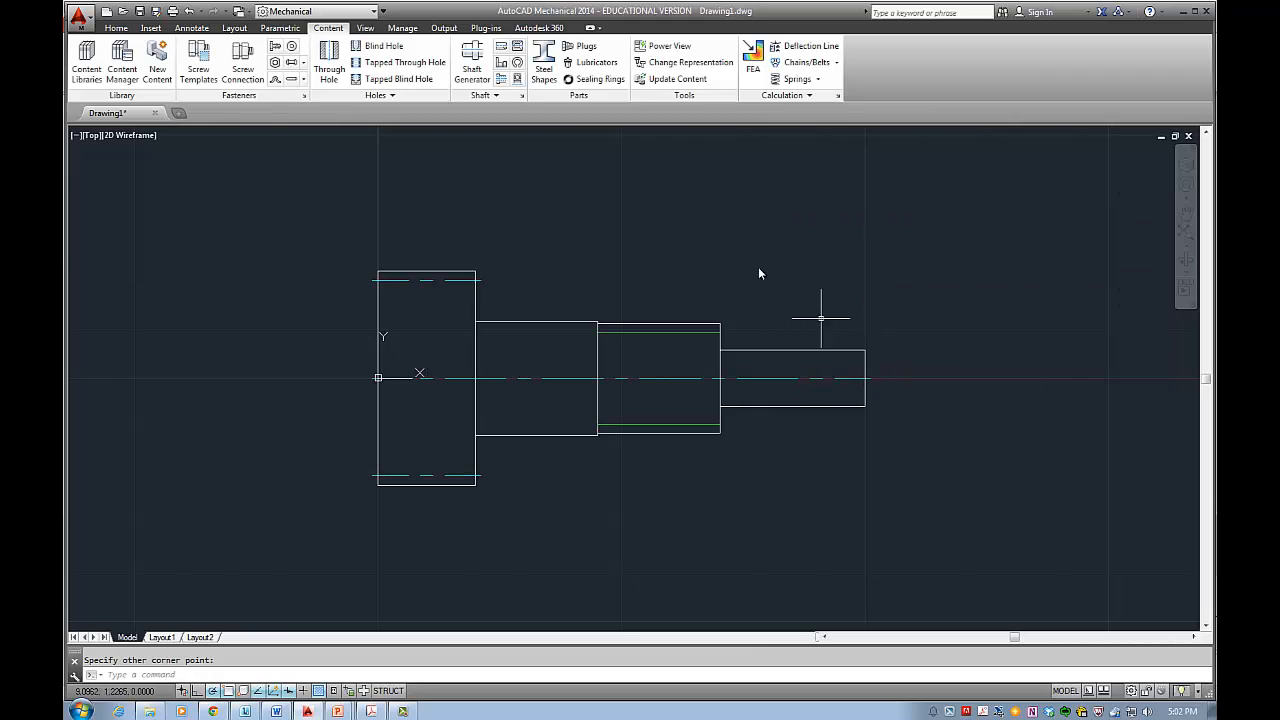
# Step: Try to insert a front-view shaft key on the upper contour of the cylindrical segment next to the gear
pyautogui.click(521, 96)
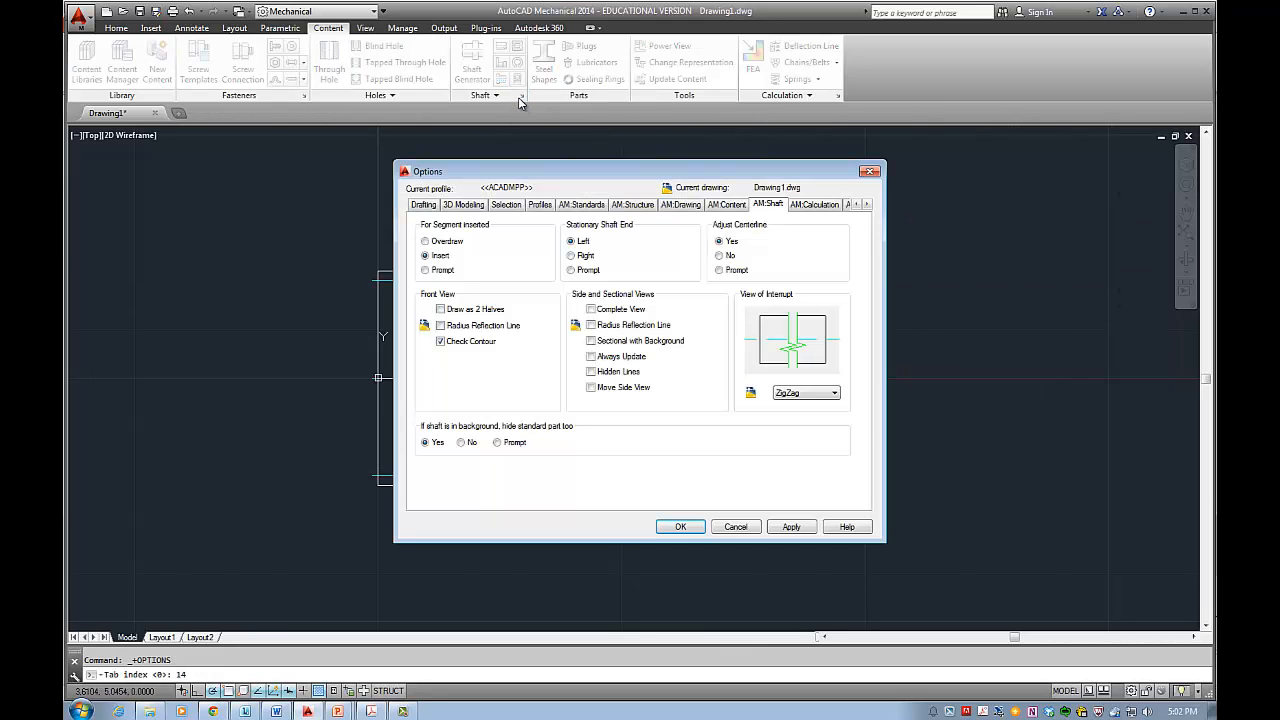
pyautogui.click(870, 171)
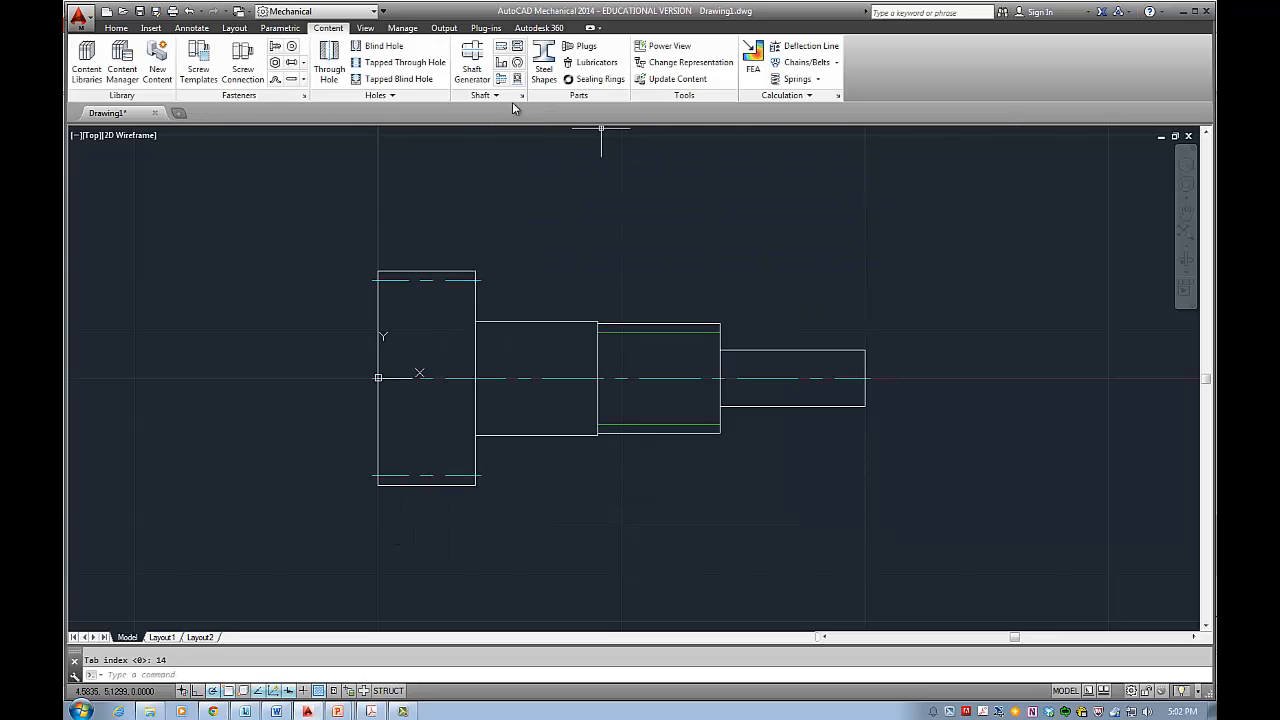
pyautogui.click(478, 96)
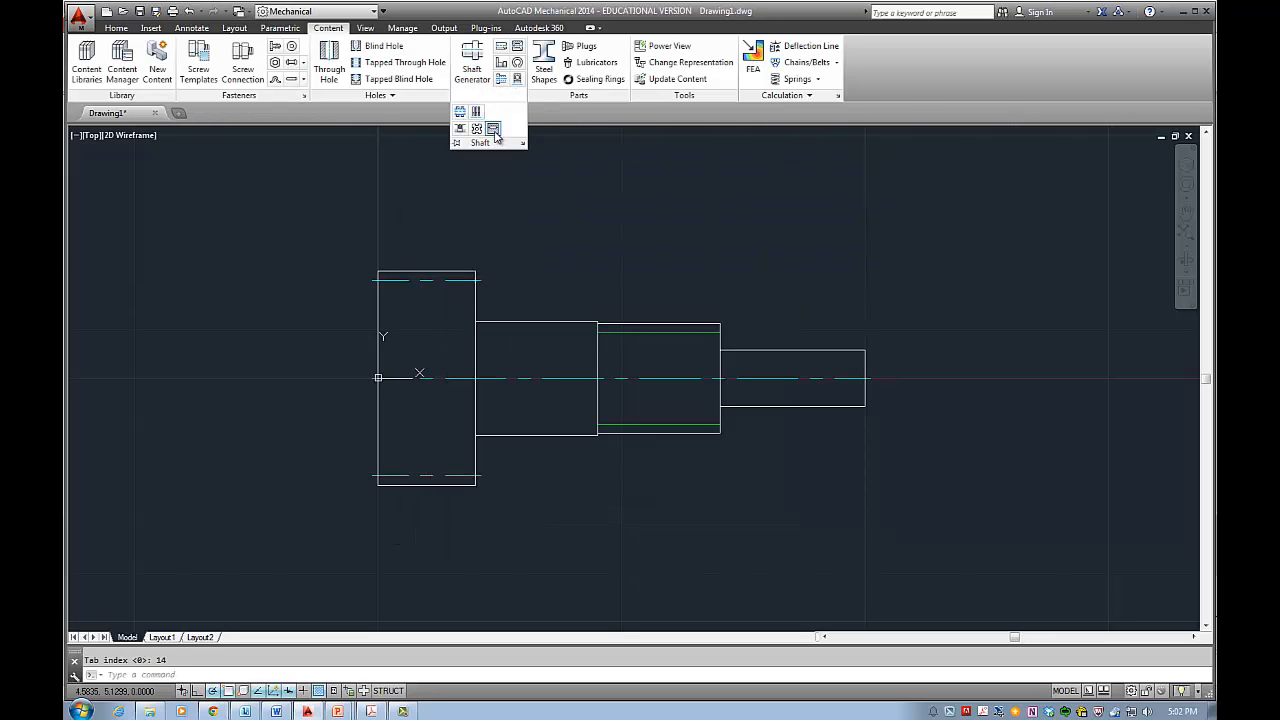
pyautogui.click(494, 130)
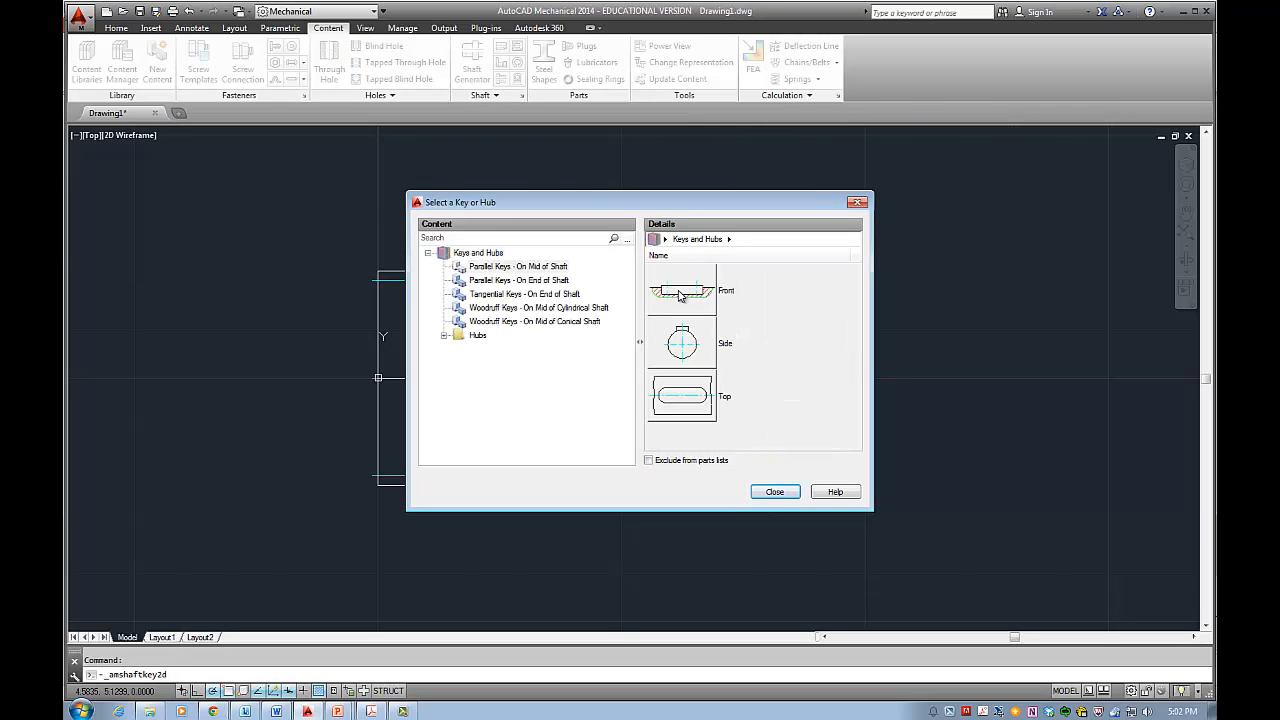
pyautogui.doubleClick(678, 293)
pyautogui.doubleClick(677, 290)
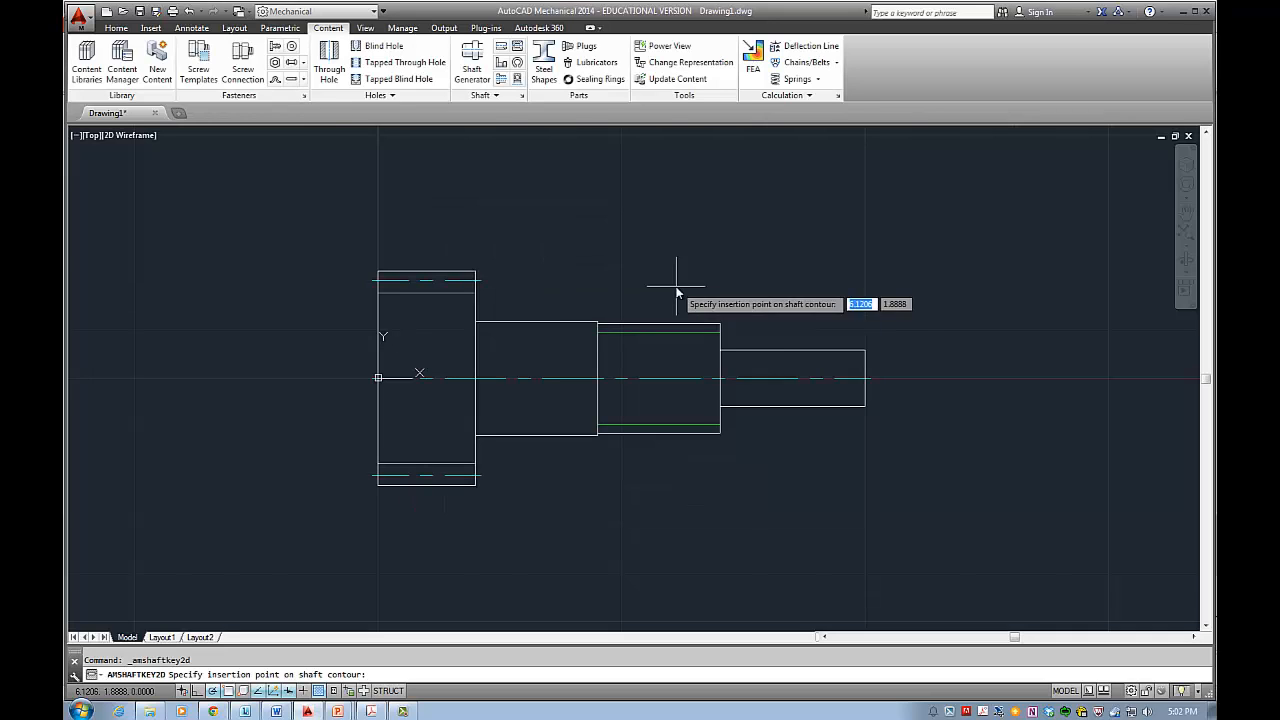
pyautogui.click(512, 321)
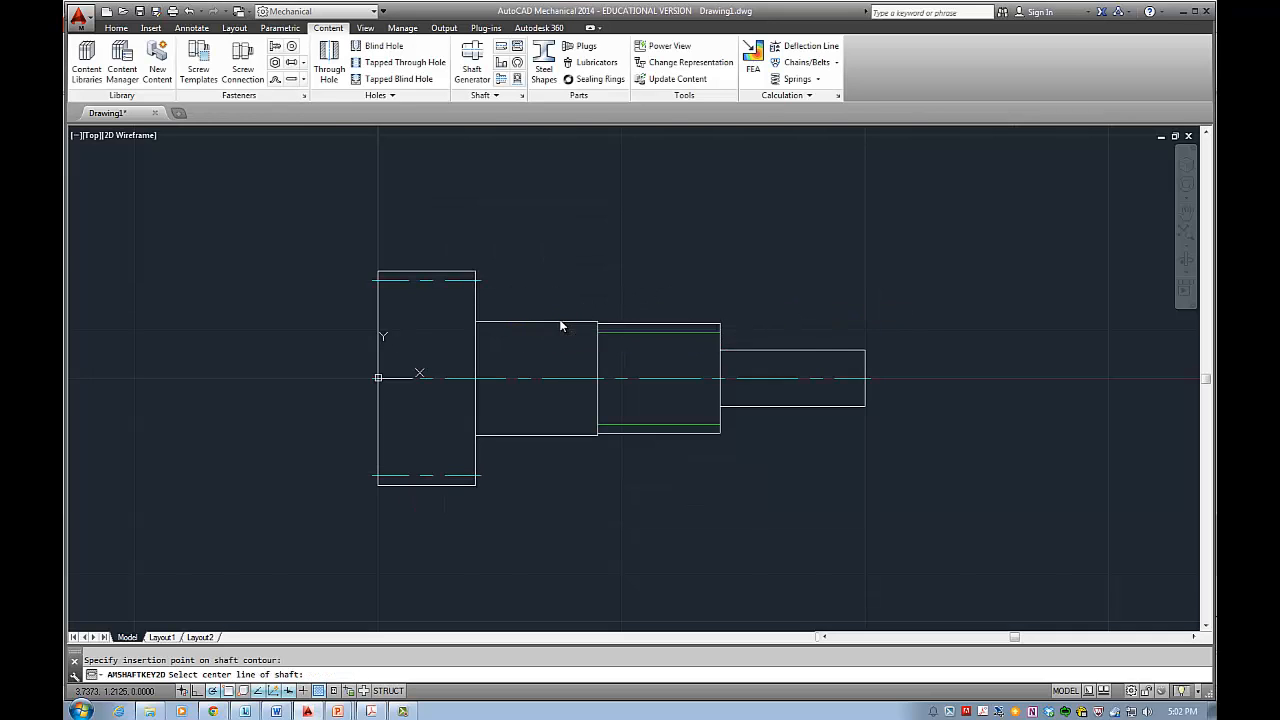
pyautogui.click(653, 446)
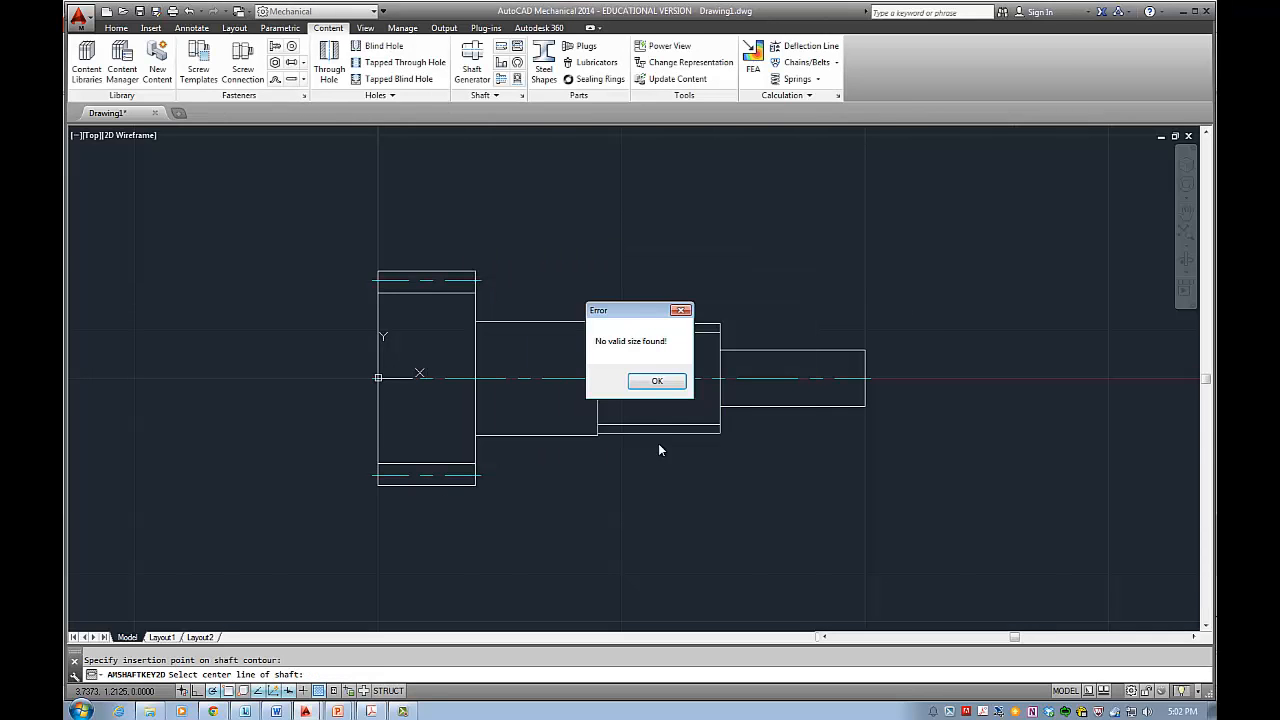
pyautogui.click(657, 382)
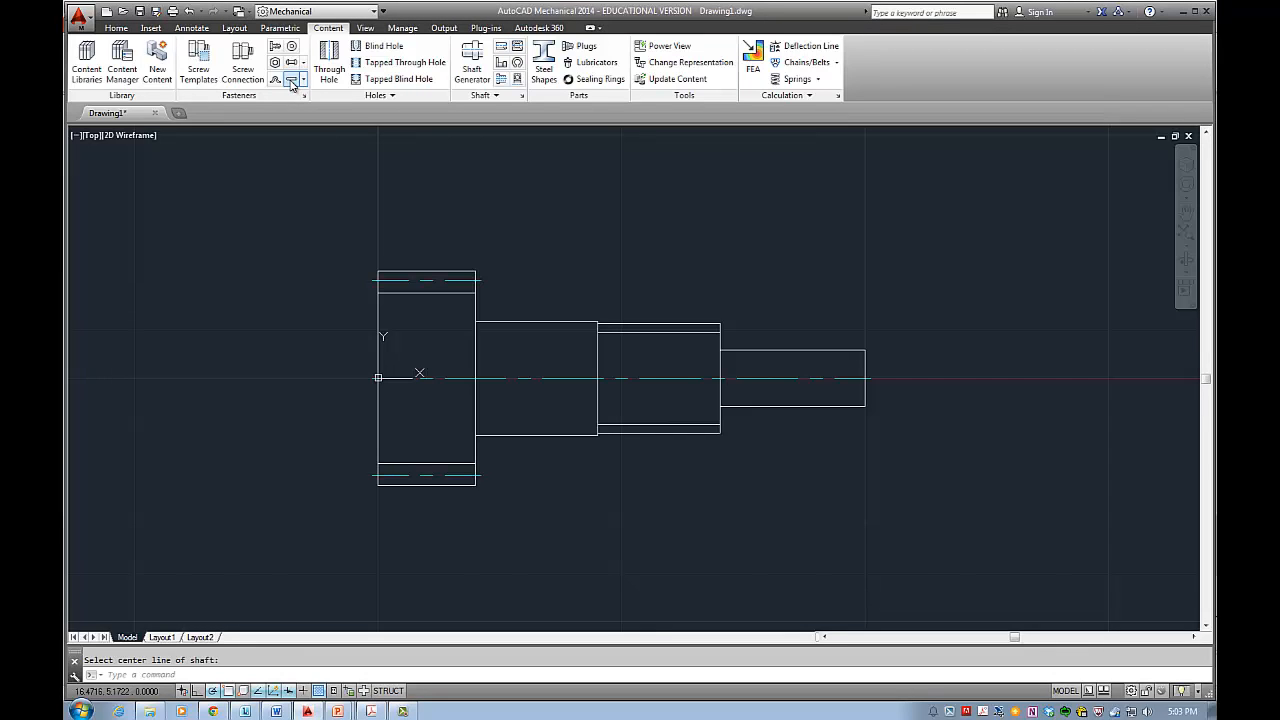
# Step: Examine the key and hub types in the Keys and Hubs library, including the individual hub standards
pyautogui.click(479, 379)
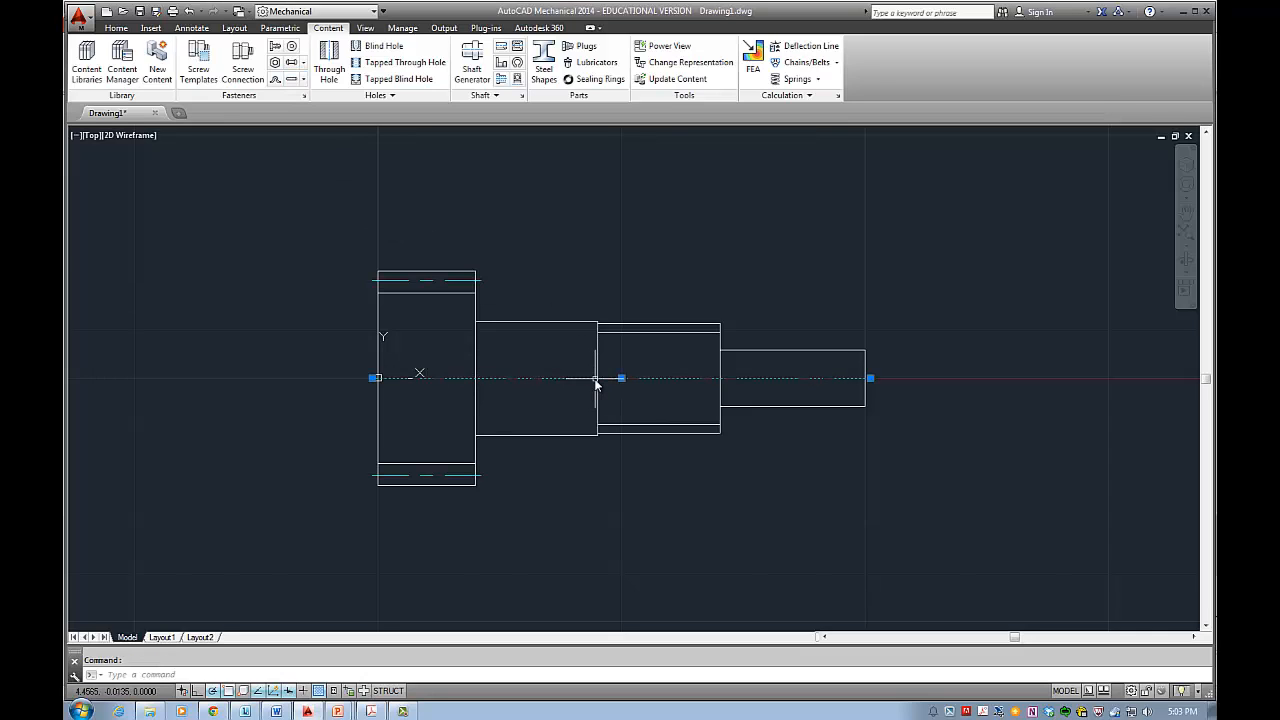
pyautogui.press('Return')
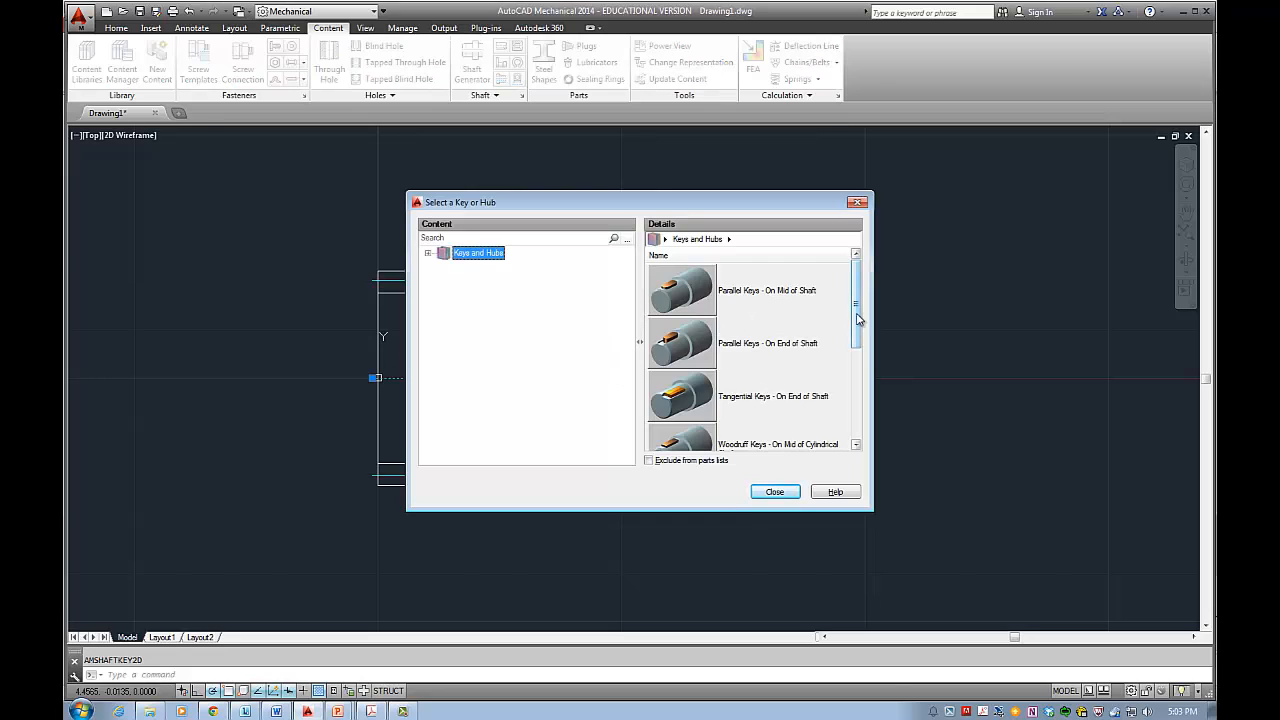
pyautogui.moveTo(857, 318); pyautogui.dragTo(851, 415)
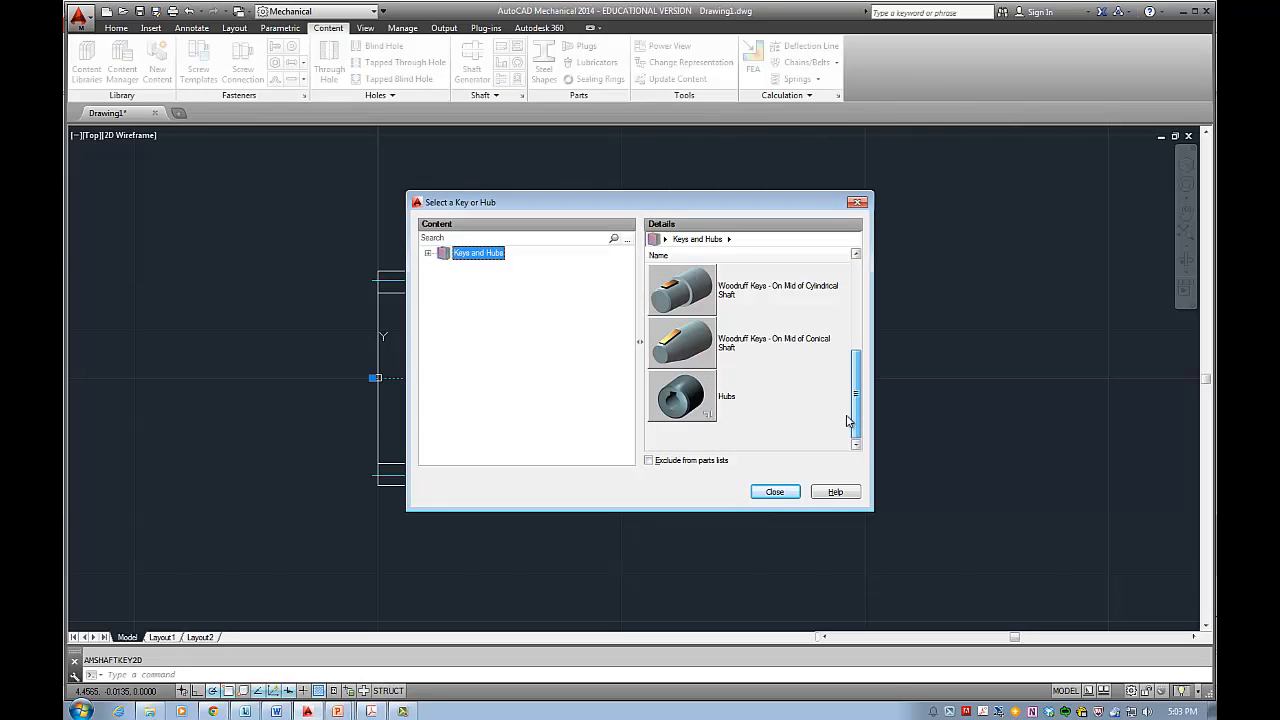
pyautogui.click(428, 254)
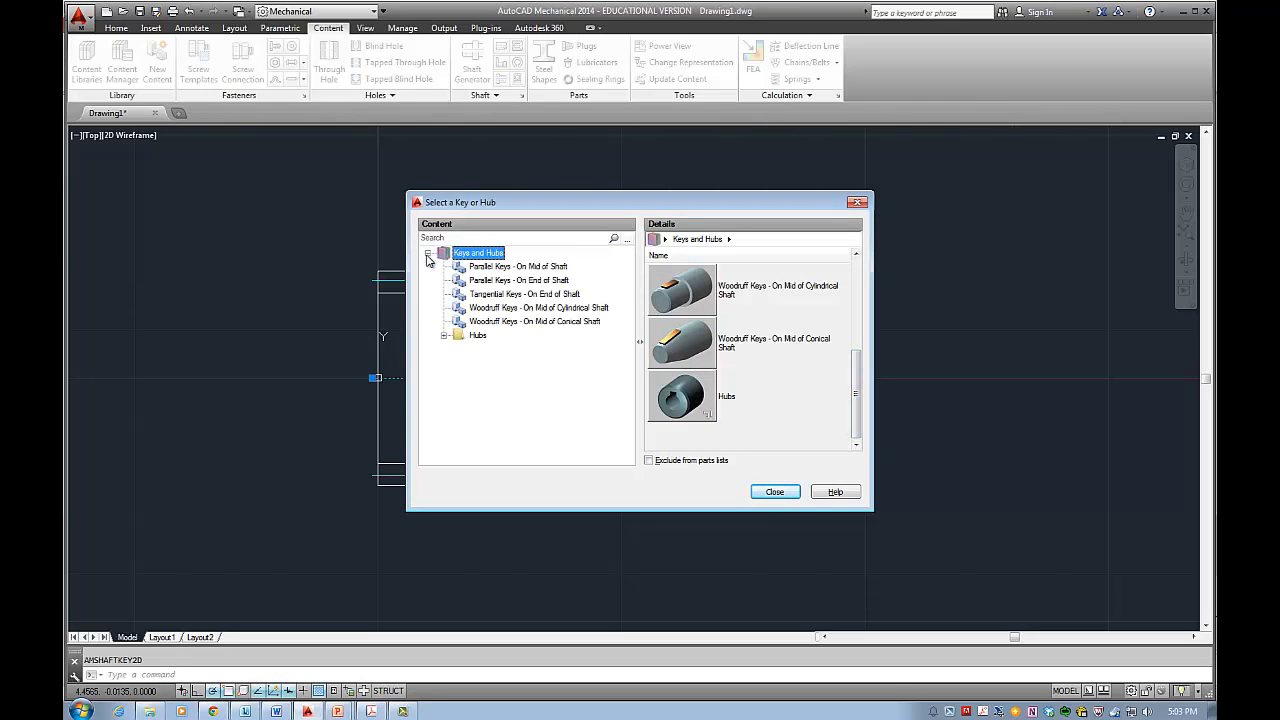
pyautogui.click(443, 335)
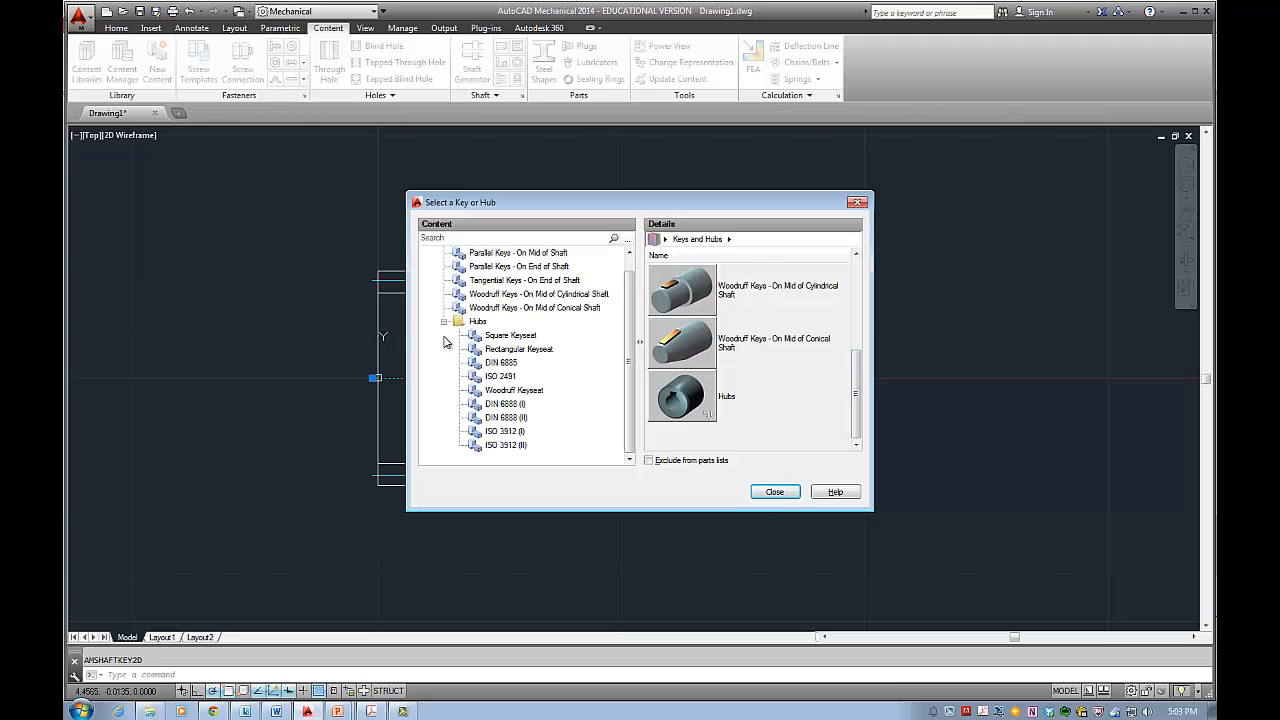
pyautogui.click(775, 492)
# Step: Insert a front-view inch coiled spring pin, 1/2 x 1 1/4 Standard Duty, at the midpoint of the end segment's upper edge with 0° rotation
pyautogui.click(293, 82)
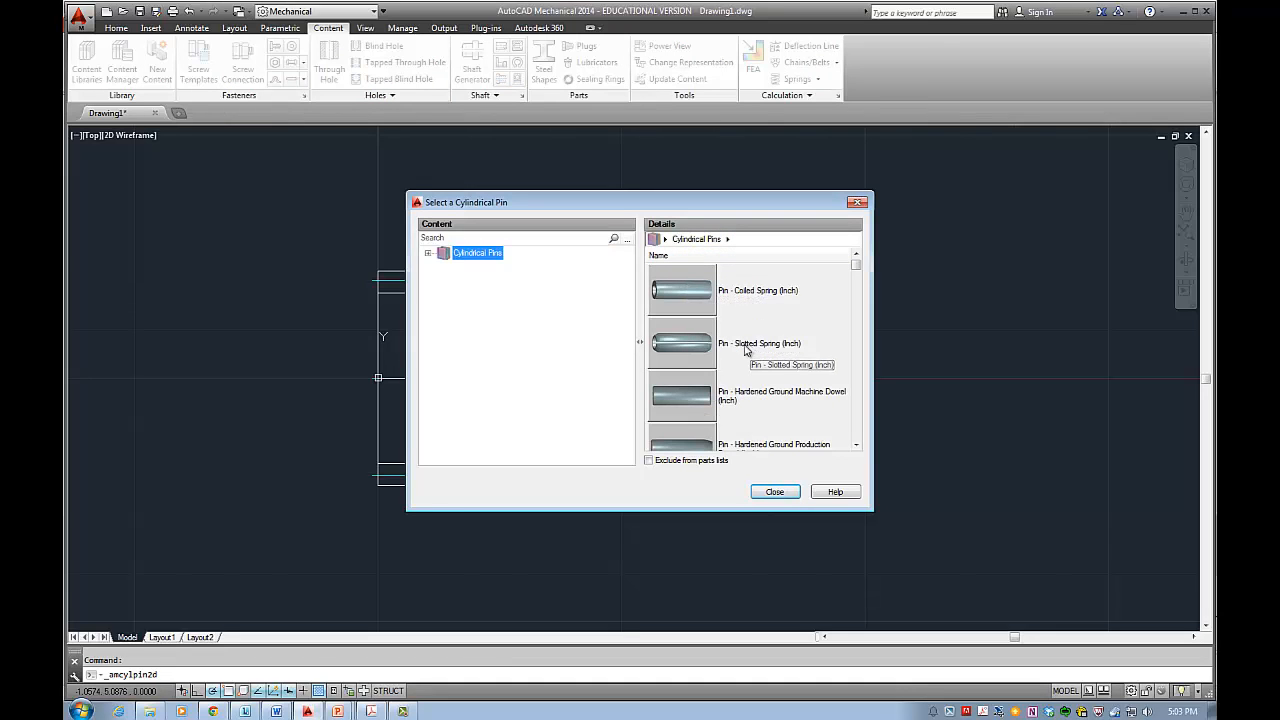
pyautogui.click(428, 254)
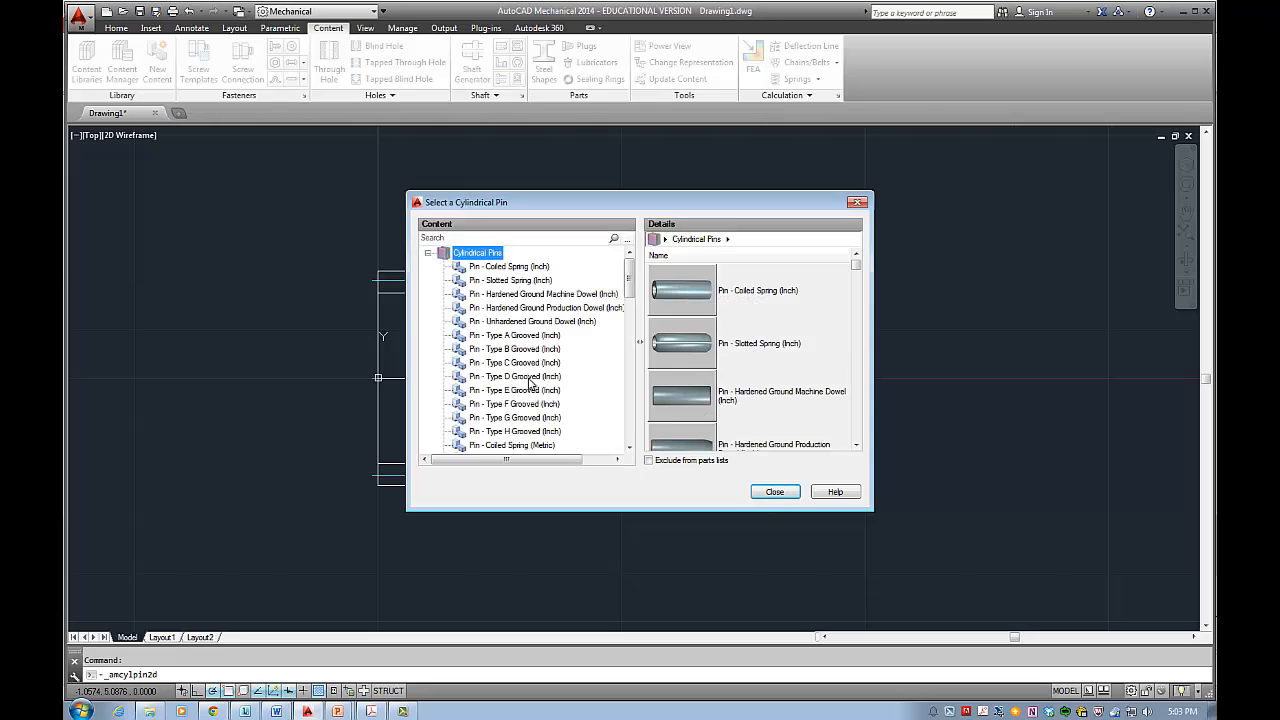
pyautogui.click(680, 292)
pyautogui.click(686, 292)
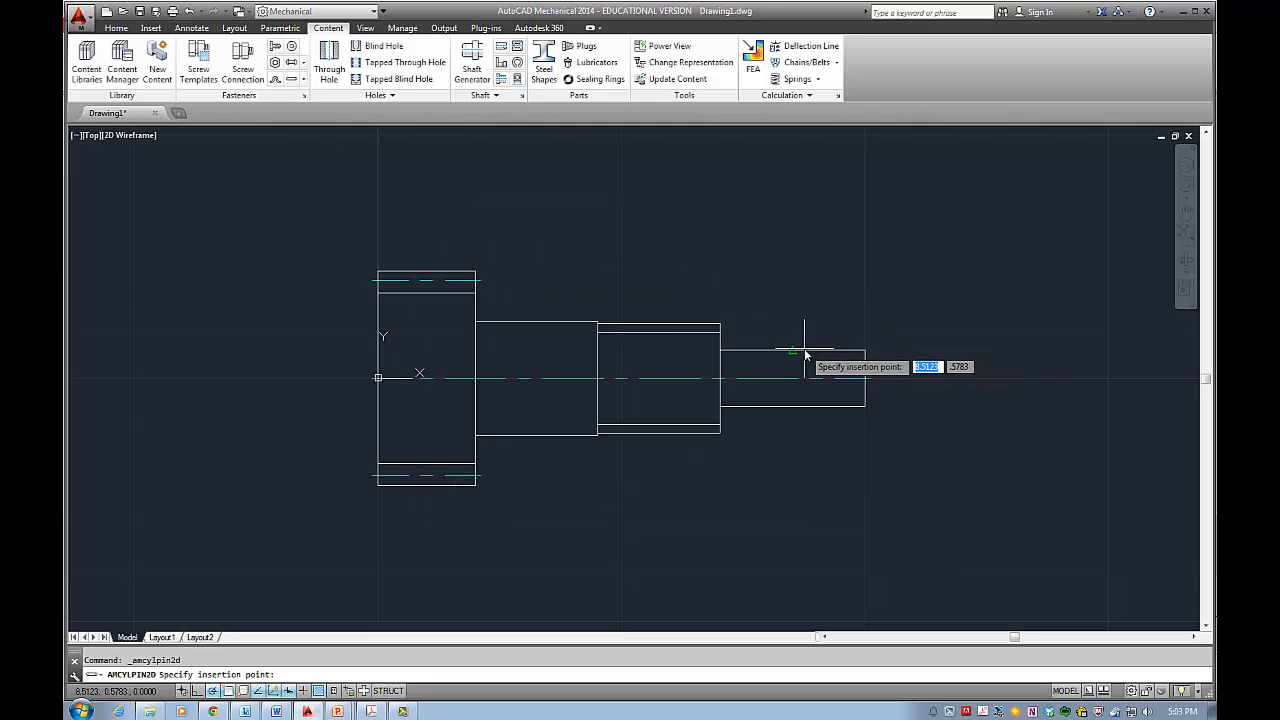
pyautogui.click(851, 351)
pyautogui.click(866, 355)
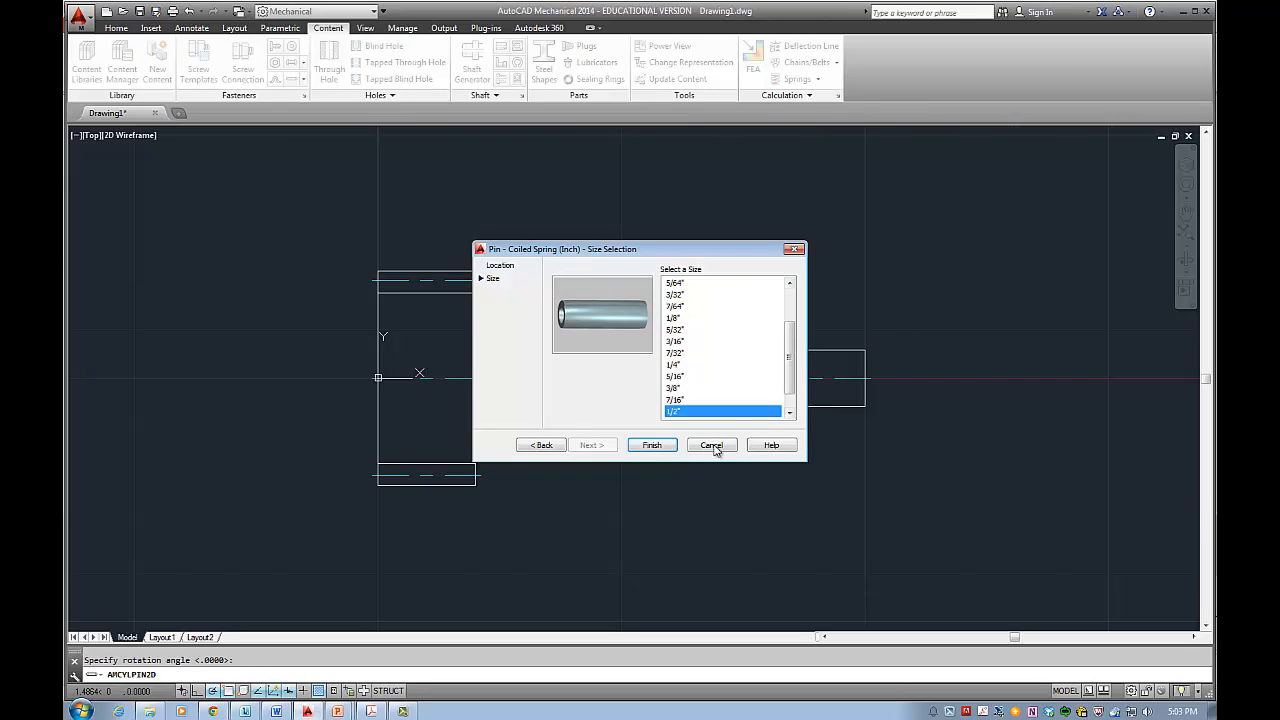
pyautogui.click(651, 445)
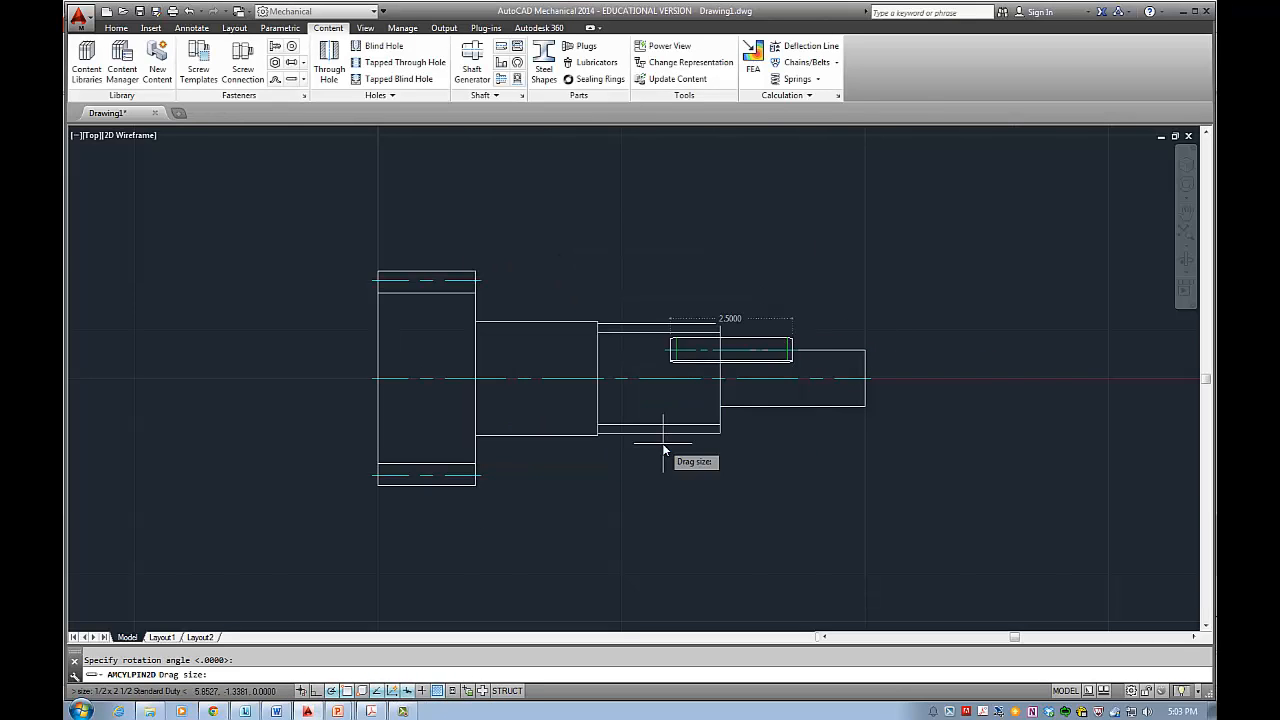
pyautogui.click(866, 356)
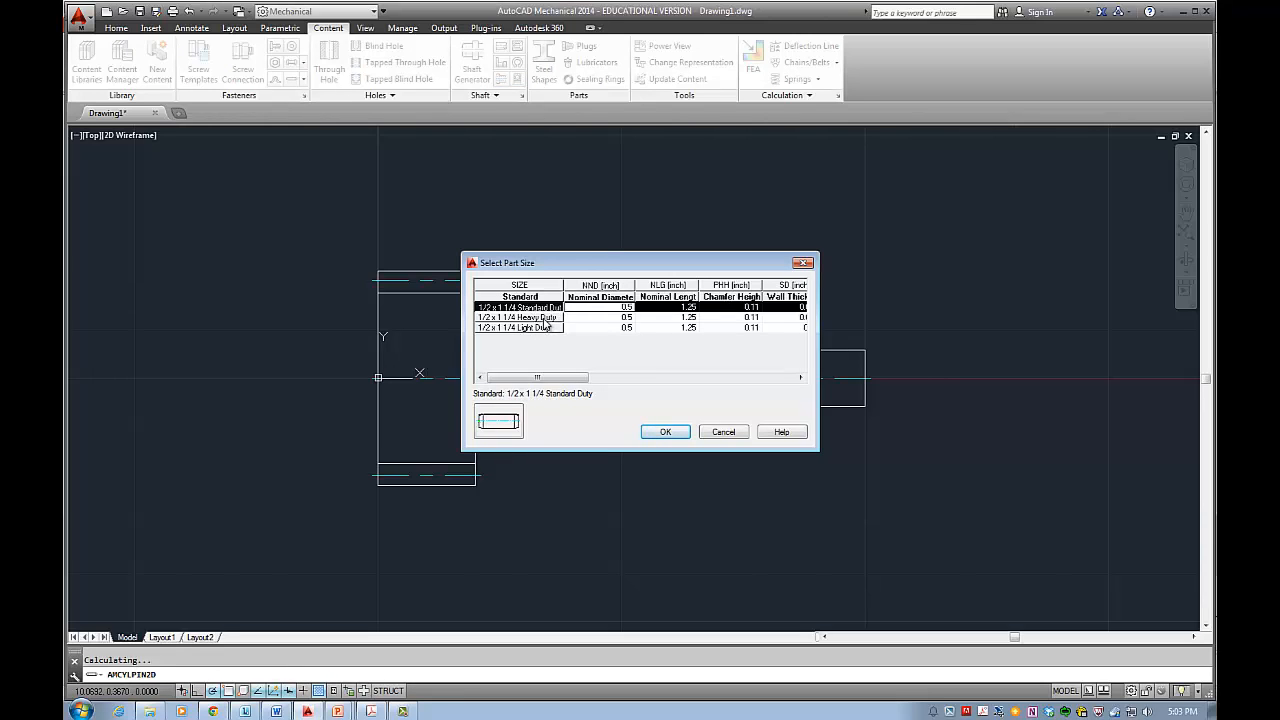
pyautogui.click(665, 433)
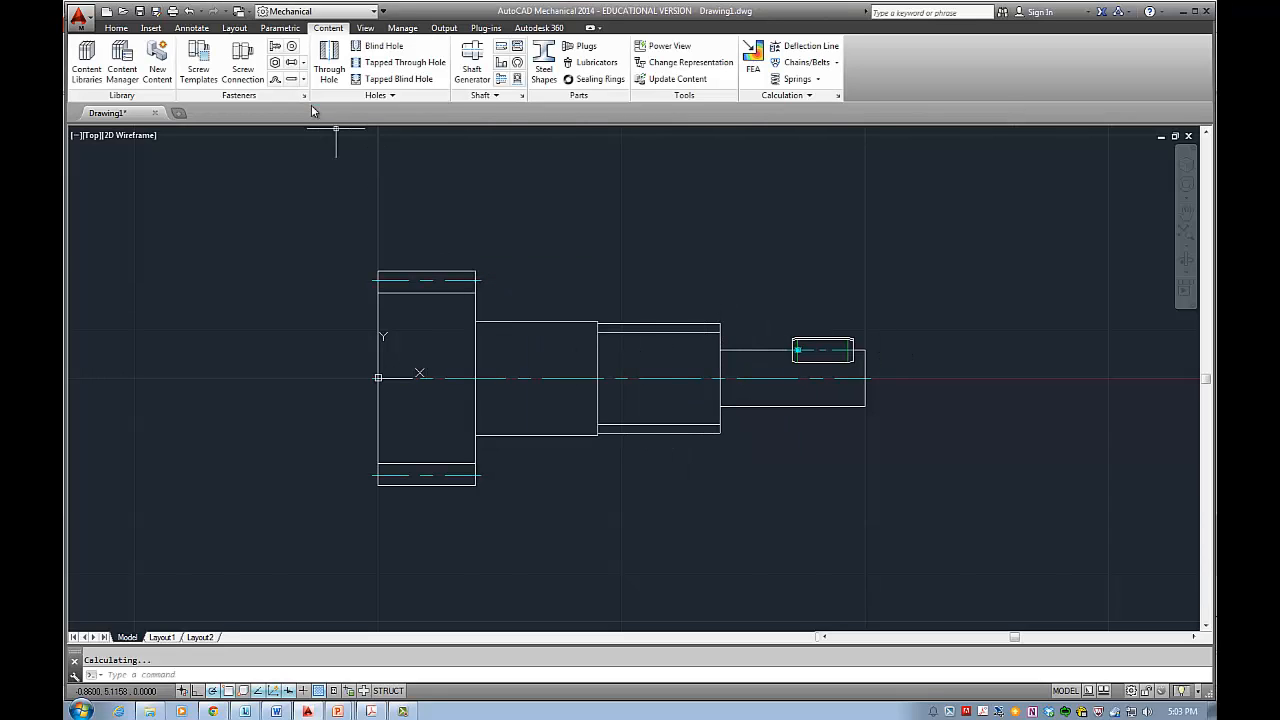
# Step: Insert a front-view inch round head grooved drive stud, No. 10 x 5/8, at the midpoint of the second segment's upper edge, pointing into the shaft at 270°
pyautogui.click(304, 80)
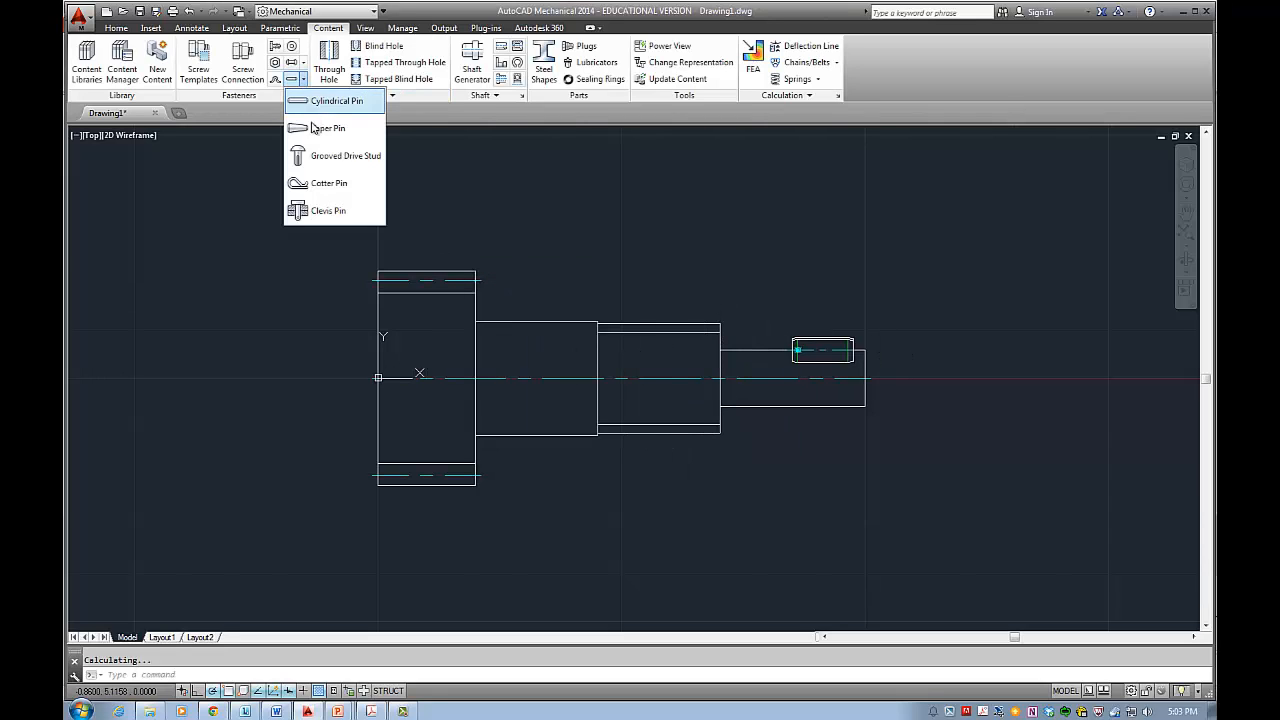
pyautogui.click(320, 158)
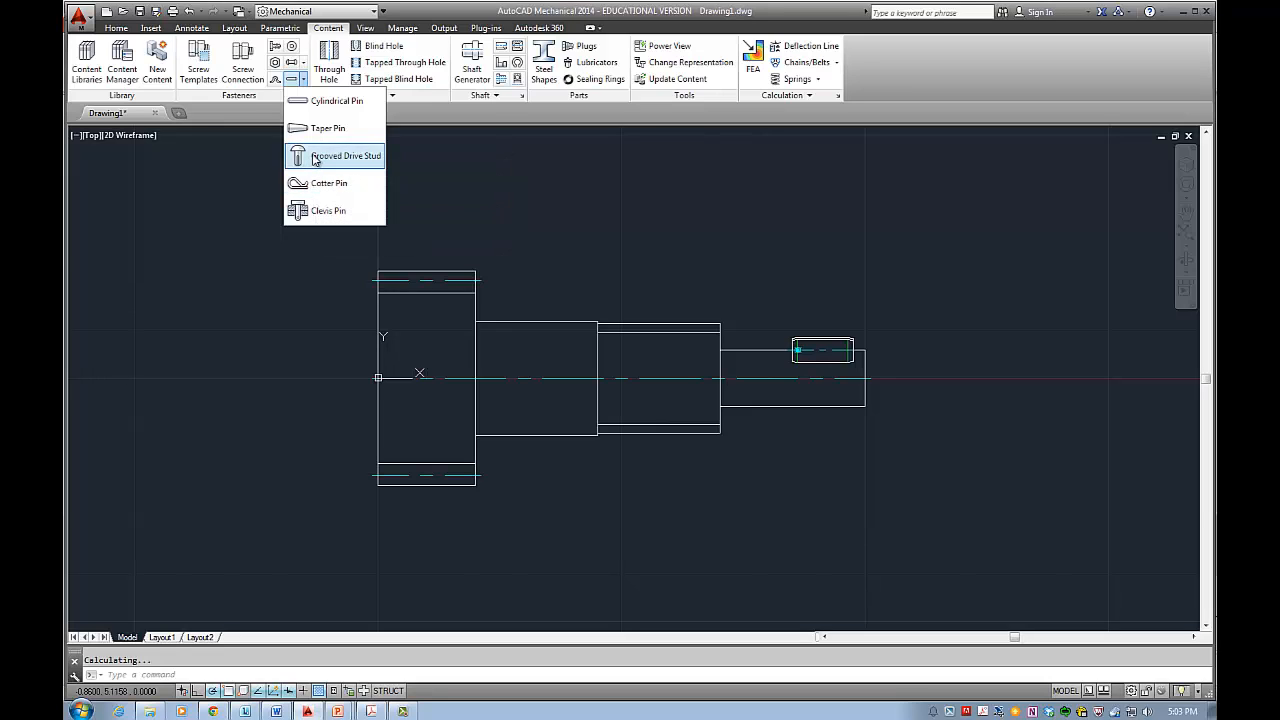
pyautogui.doubleClick(684, 296)
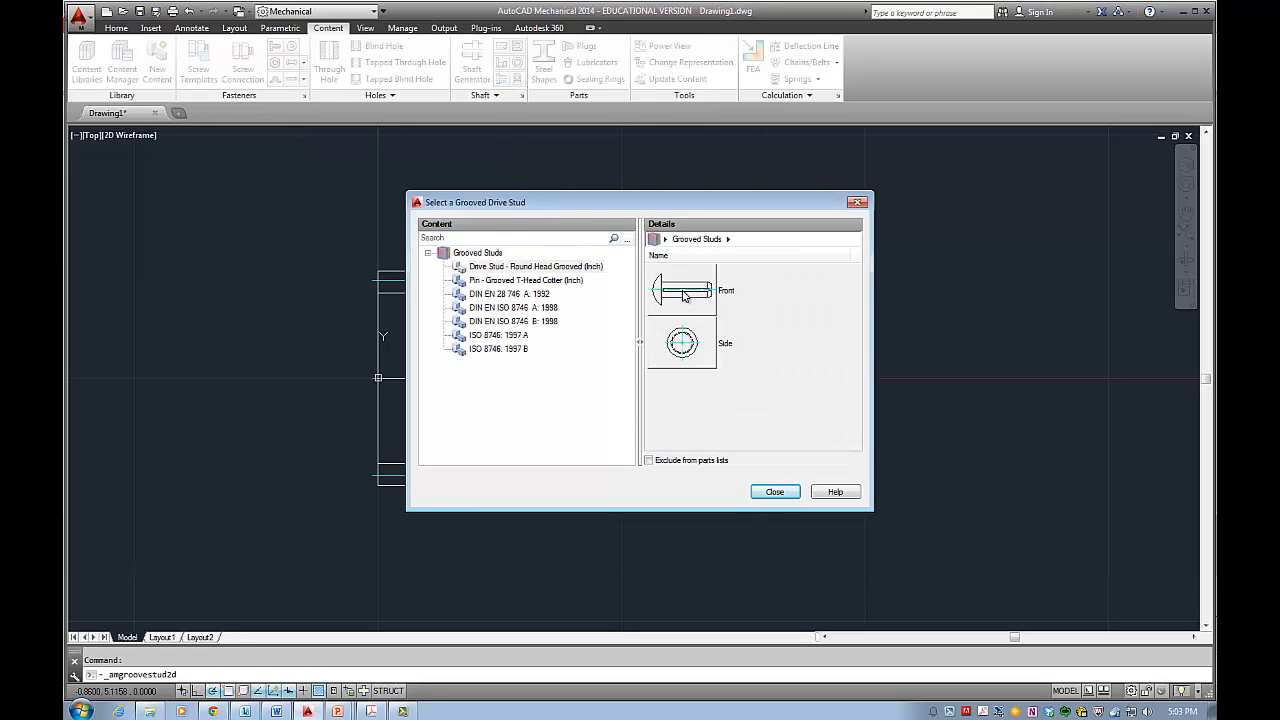
pyautogui.click(690, 298)
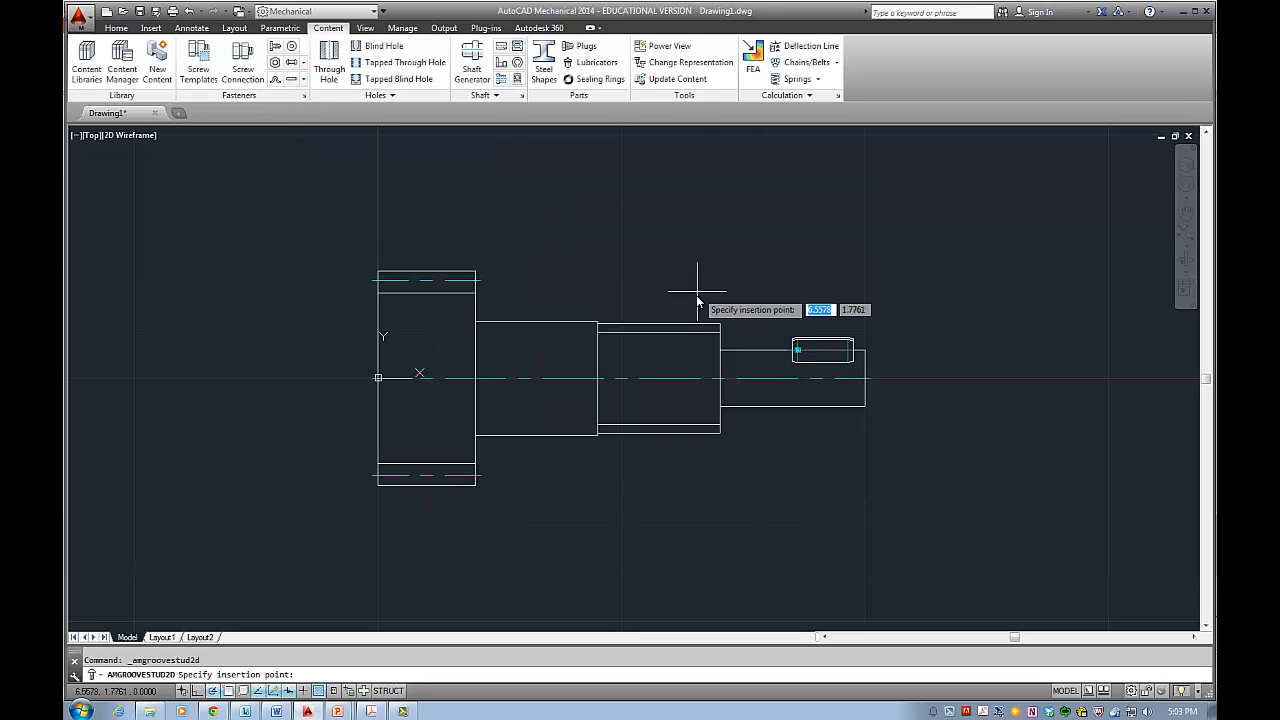
pyautogui.click(536, 322)
pyautogui.click(536, 399)
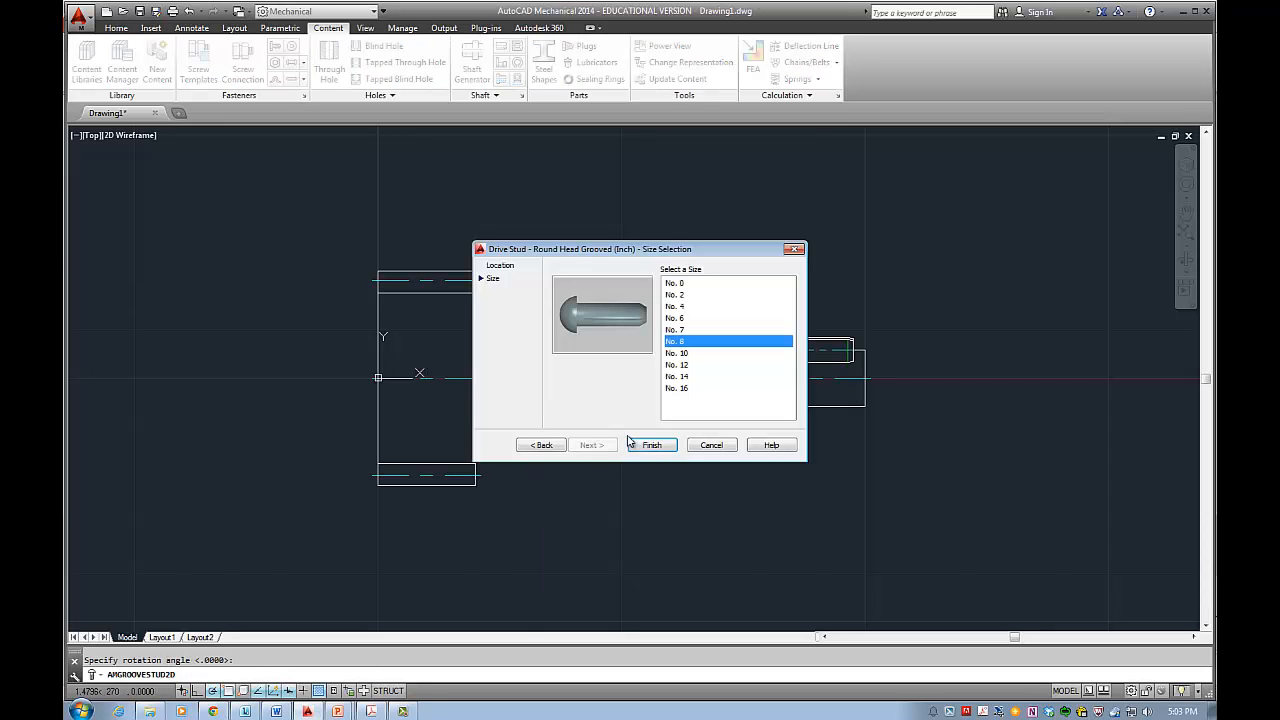
pyautogui.click(688, 353)
pyautogui.click(652, 445)
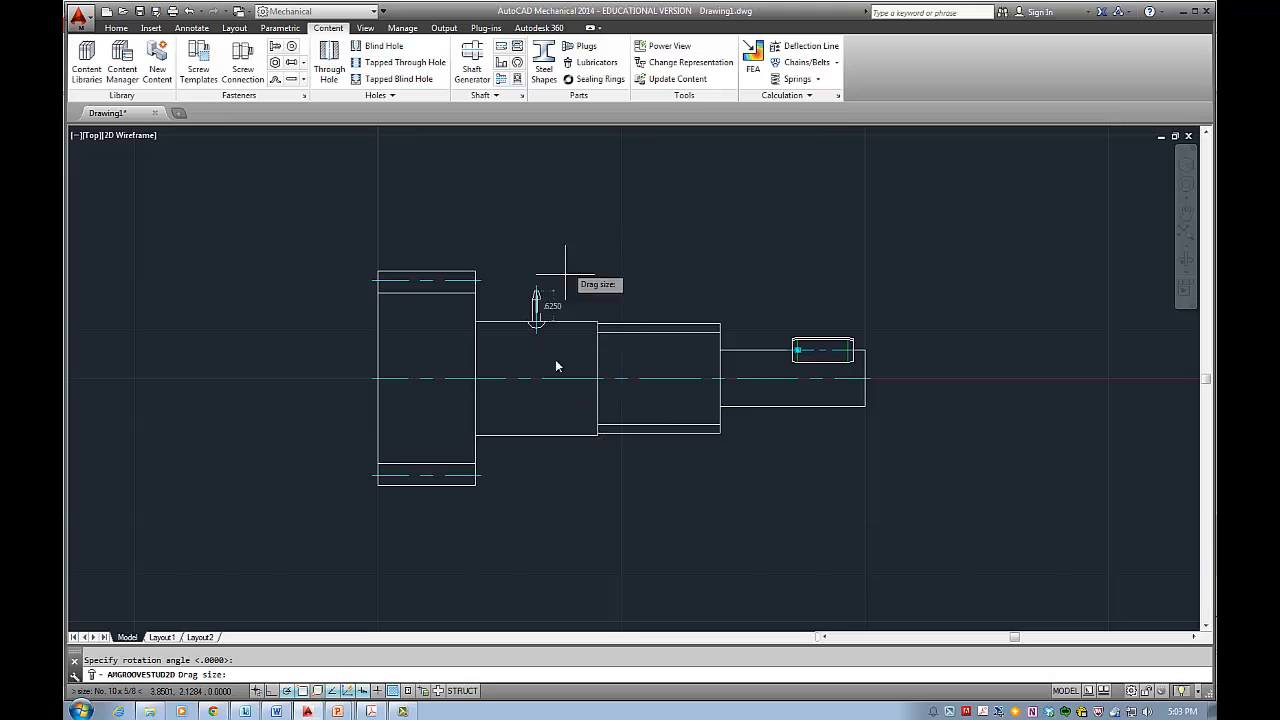
pyautogui.click(553, 432)
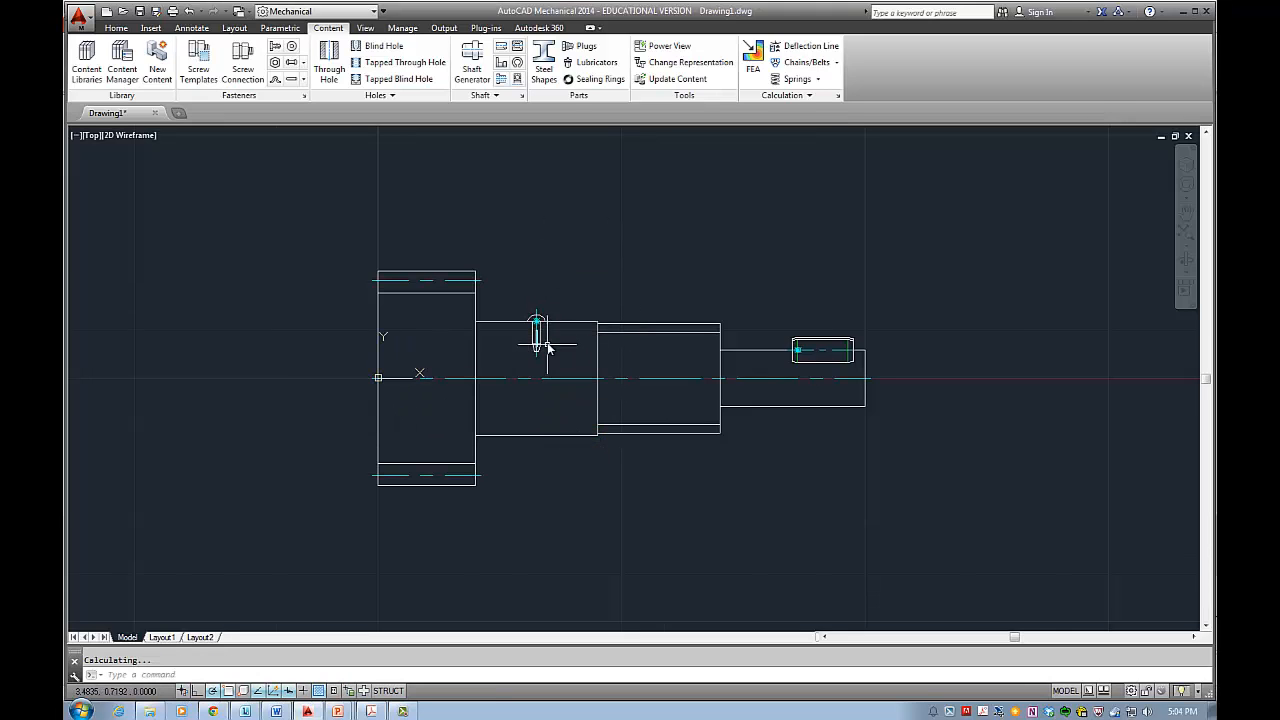
pyautogui.scroll(5, 548, 345)
pyautogui.scroll(-1, 545, 343)
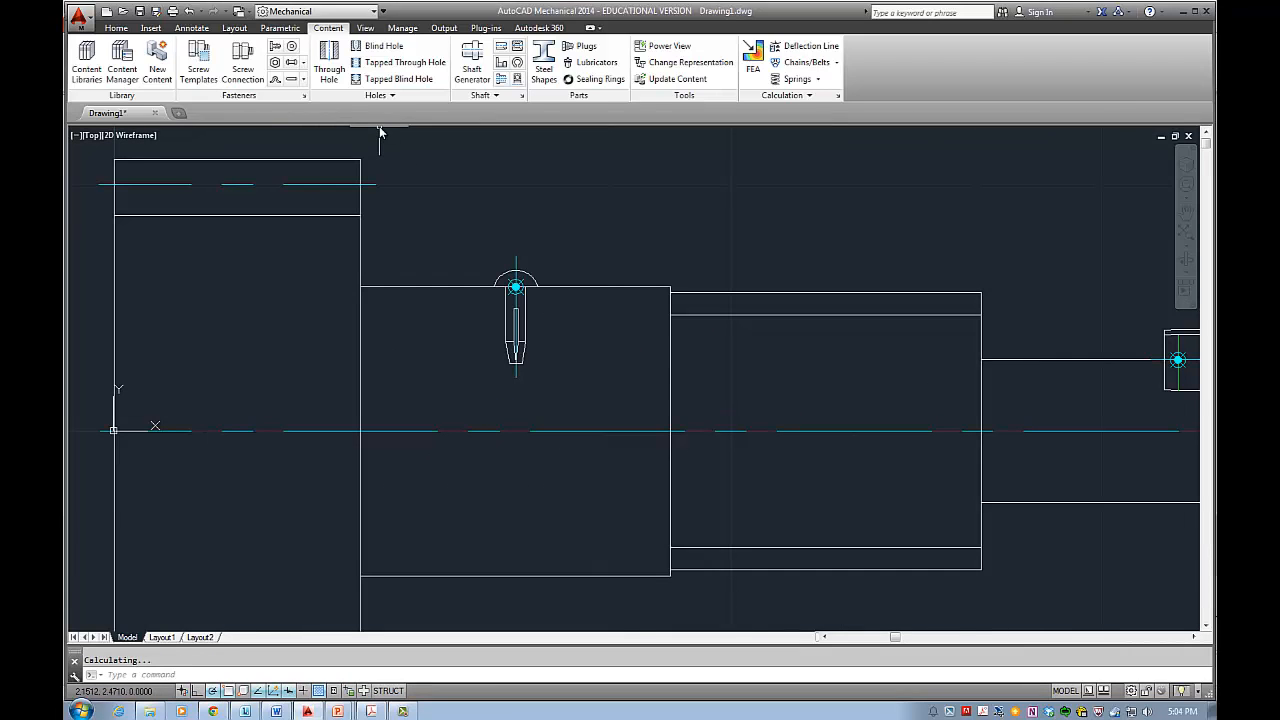
pyautogui.click(304, 80)
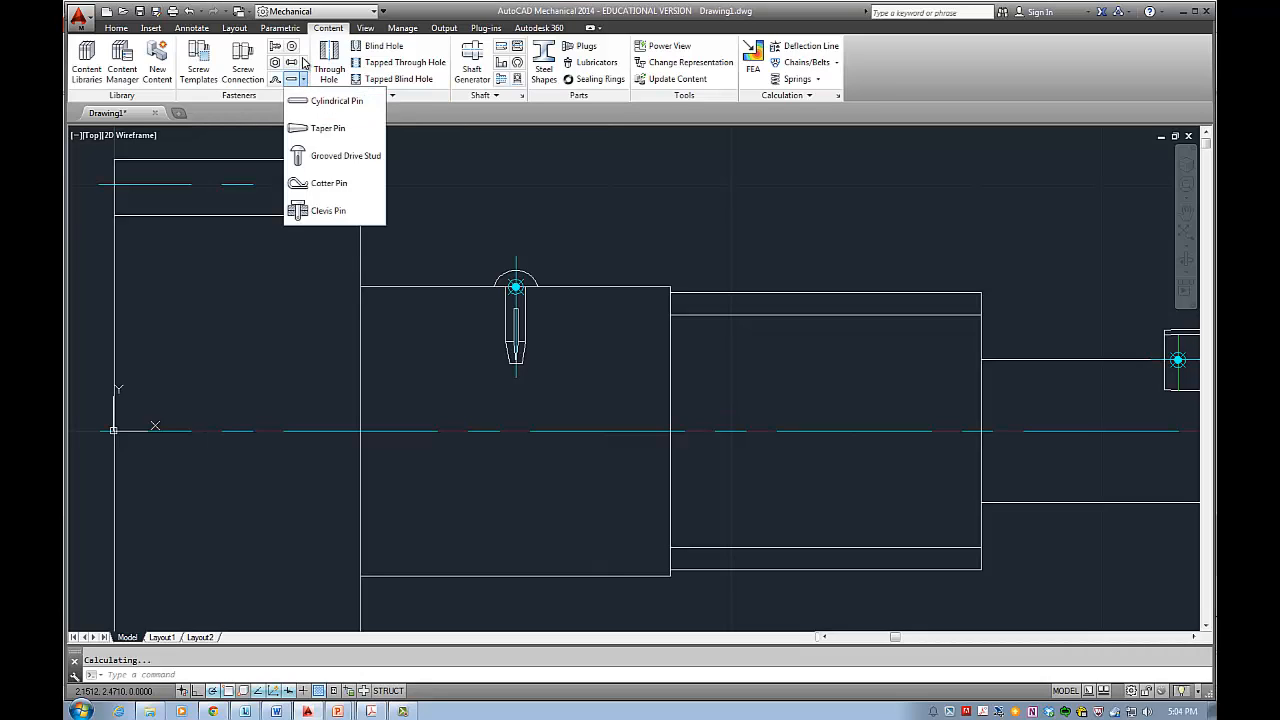
pyautogui.click(304, 62)
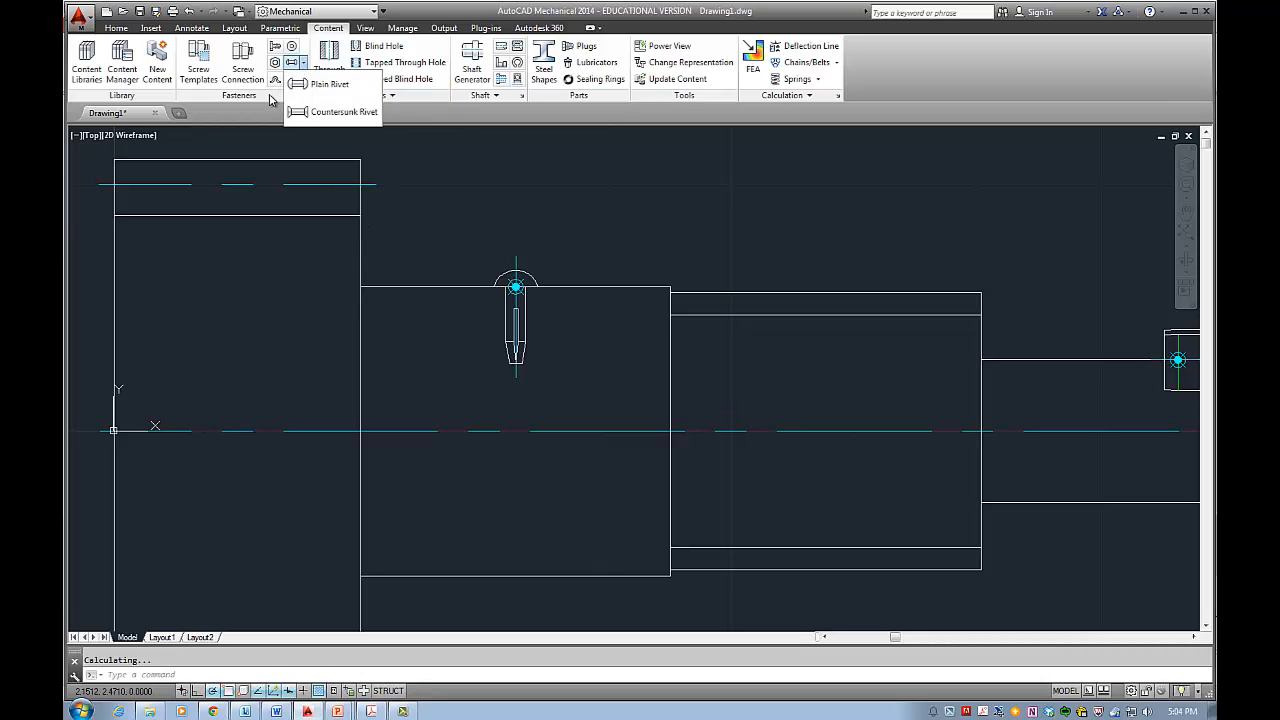
pyautogui.click(270, 96)
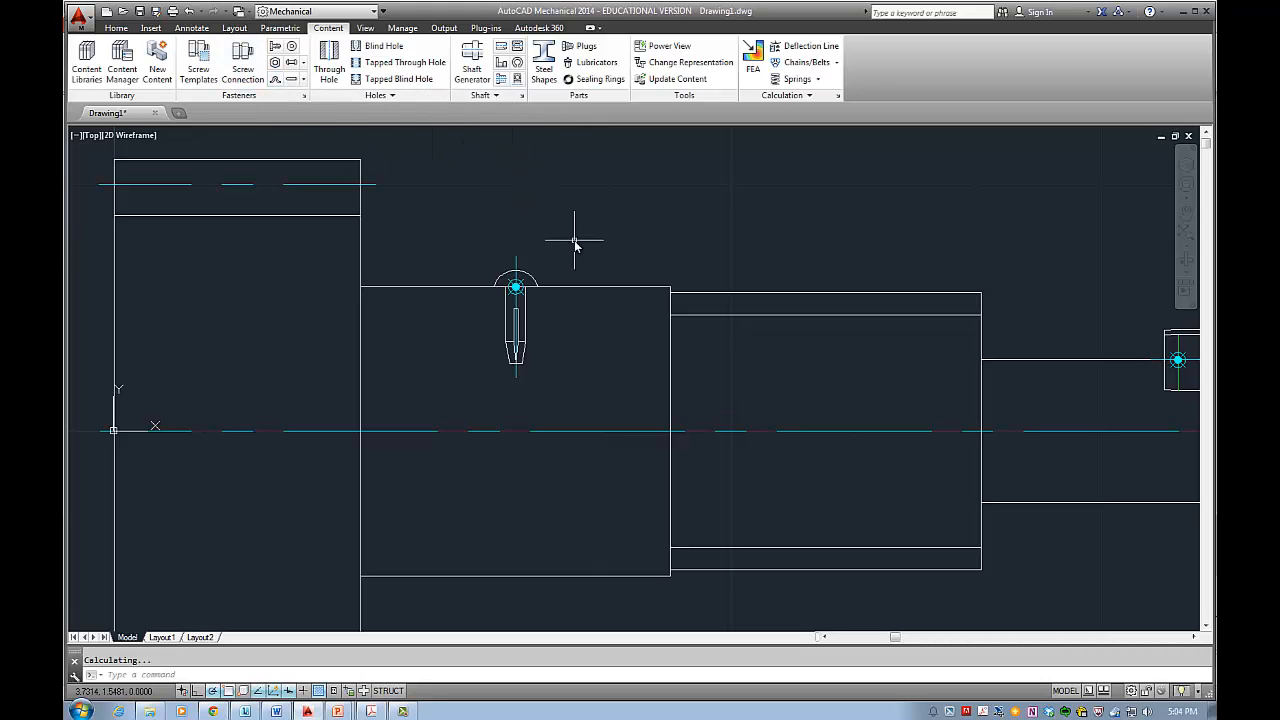
pyautogui.scroll(2, 576, 240)
pyautogui.scroll(-4, 576, 240)
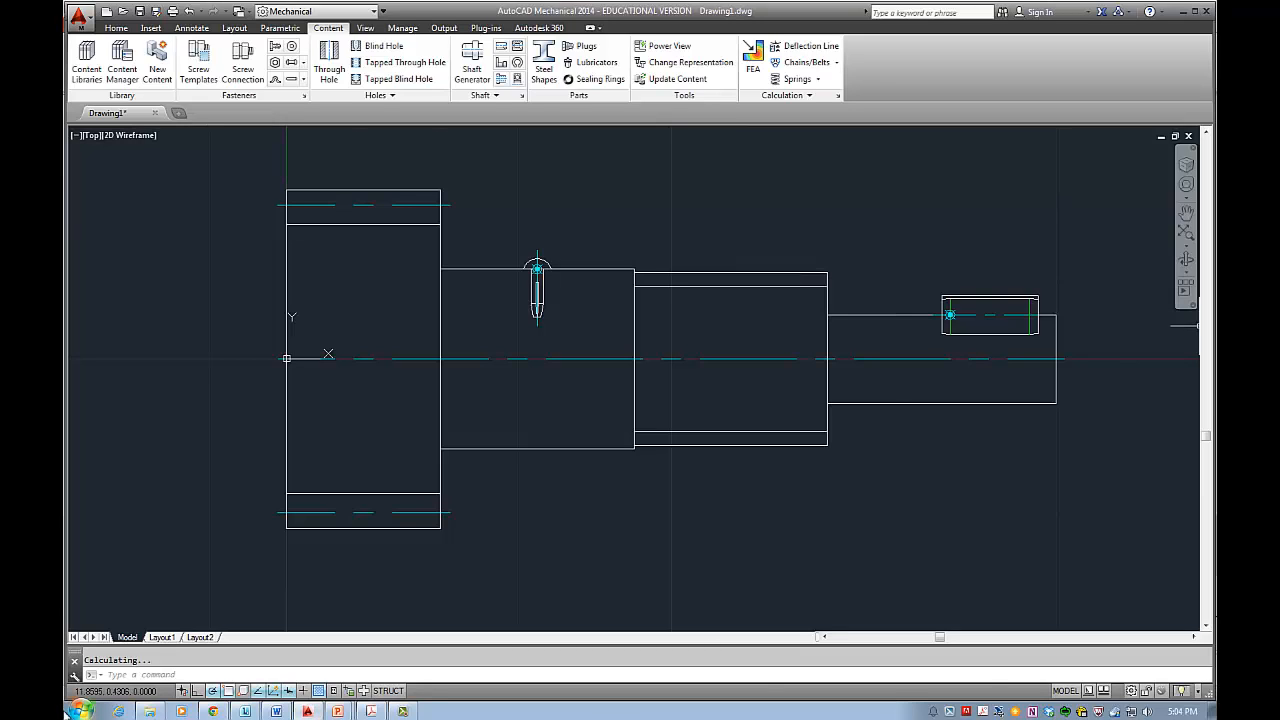
# Step: Switch to the Fasteners – Keys and Pins PowerPoint slide show and review the slides from the shaft keys through to the pins overview
pyautogui.click(337, 711)
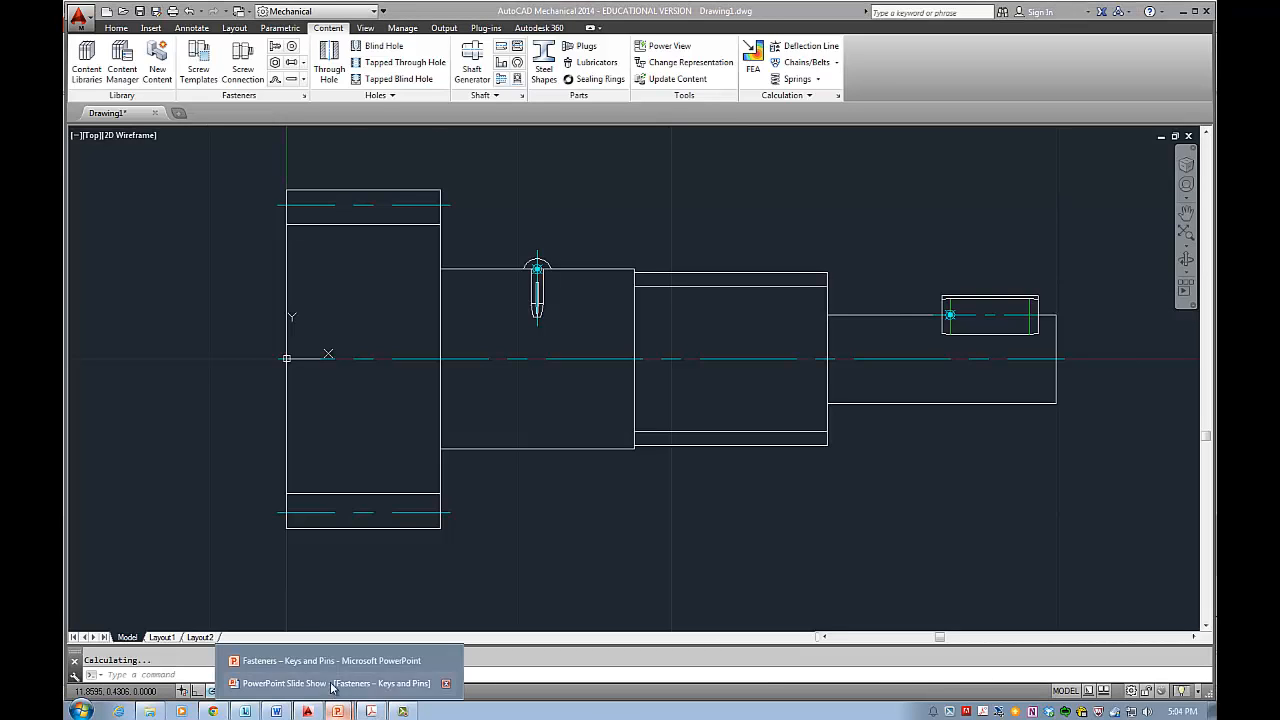
pyautogui.click(333, 683)
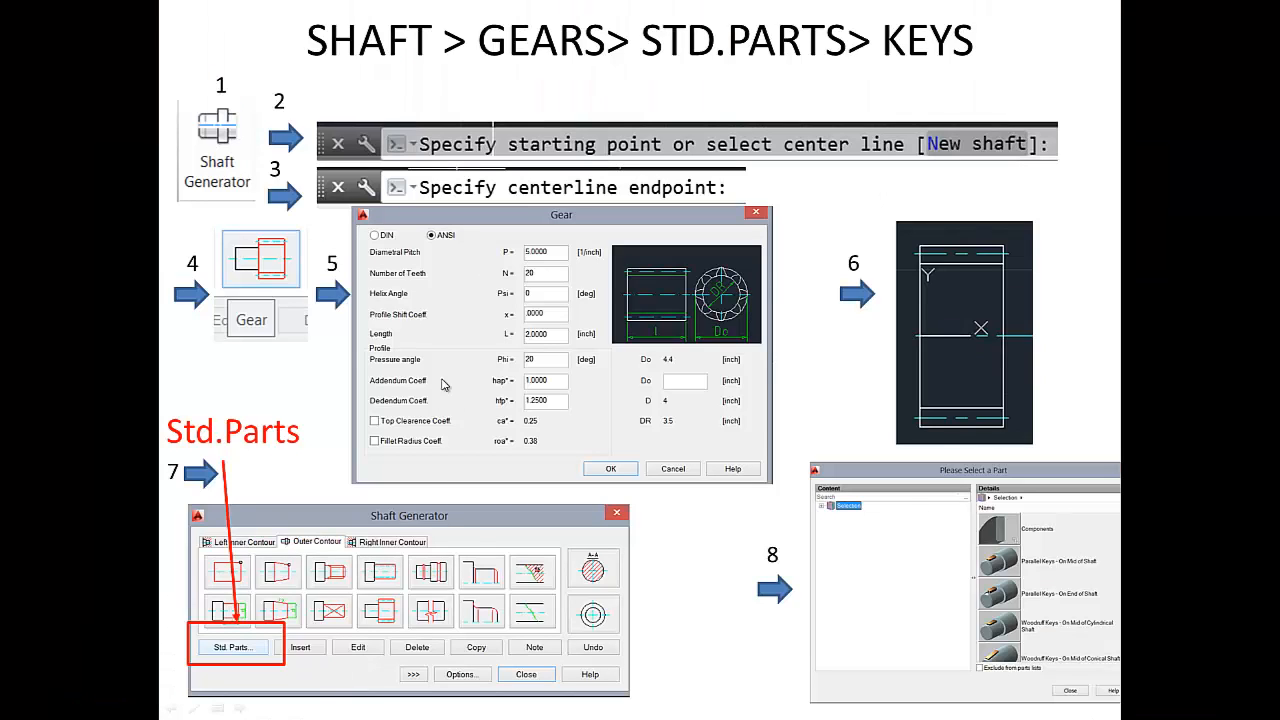
pyautogui.click(610, 186)
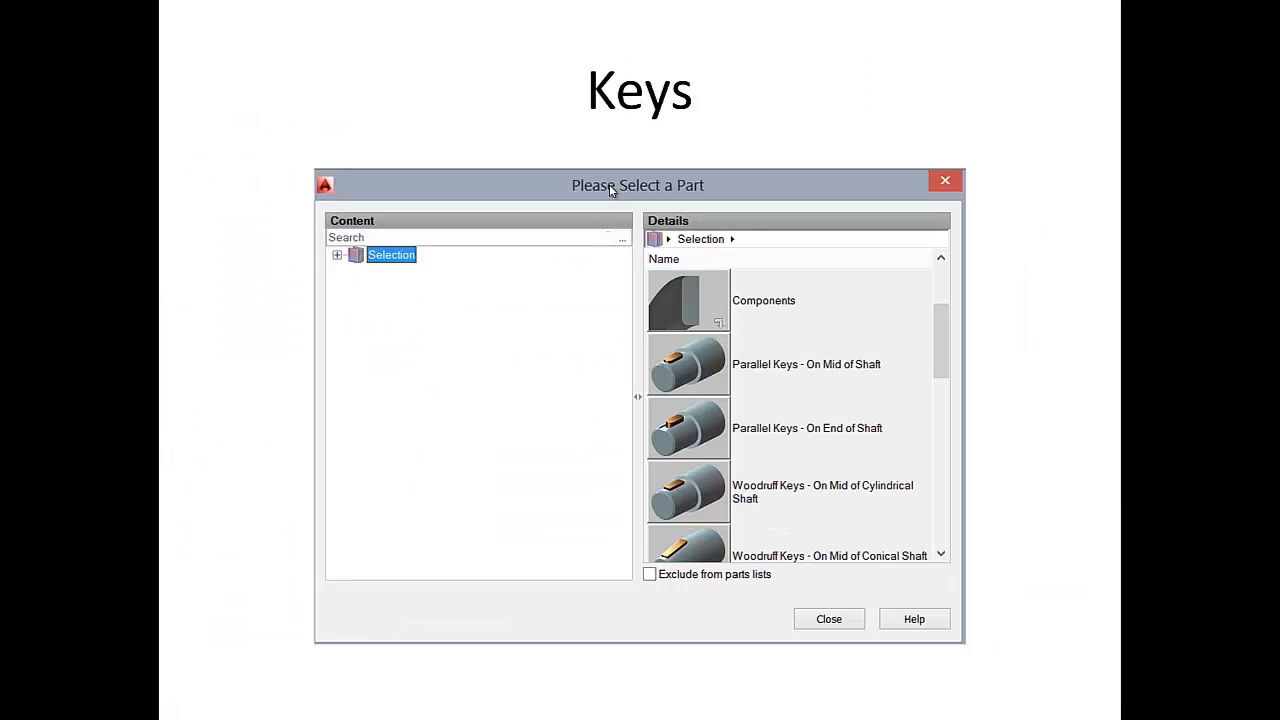
pyautogui.click(609, 184)
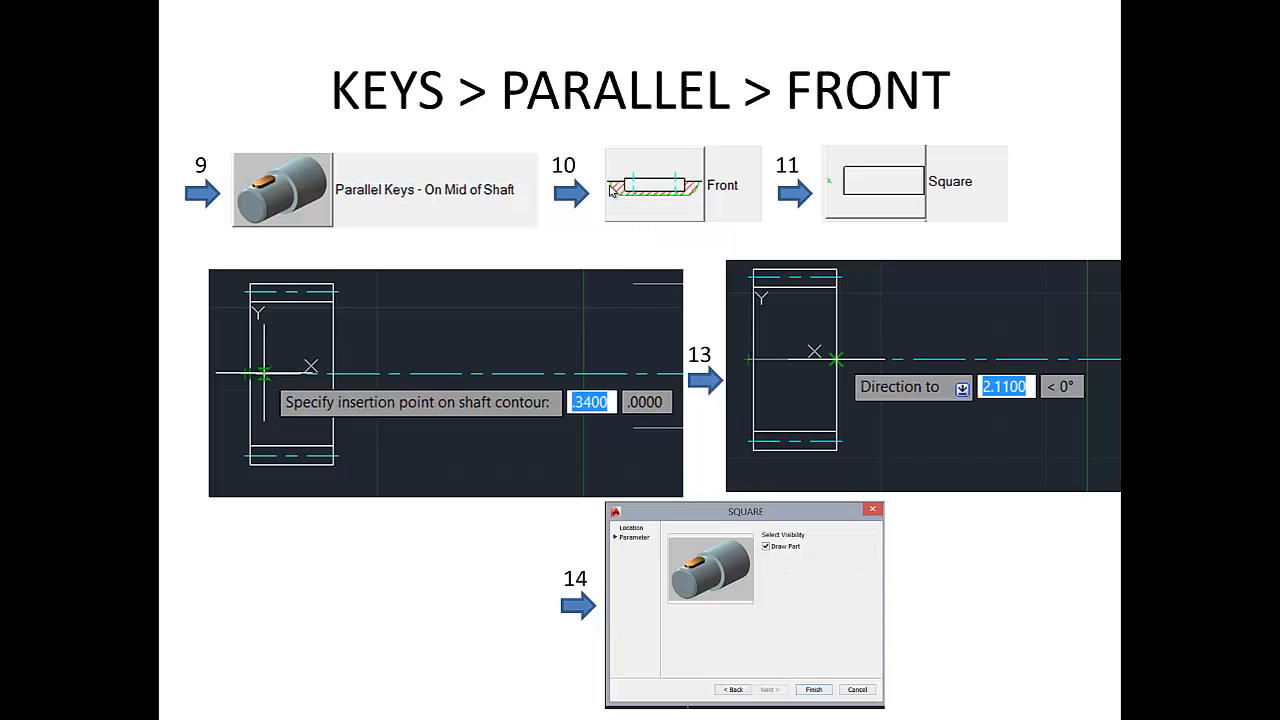
pyautogui.click(611, 189)
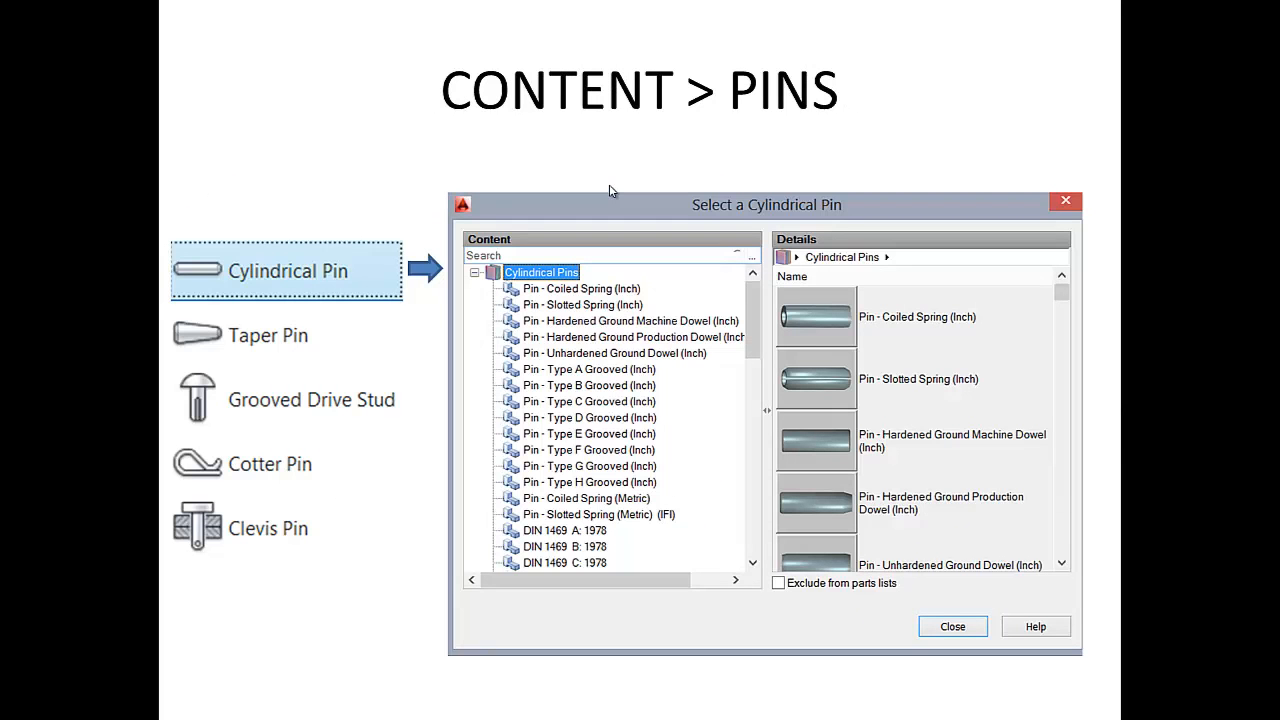